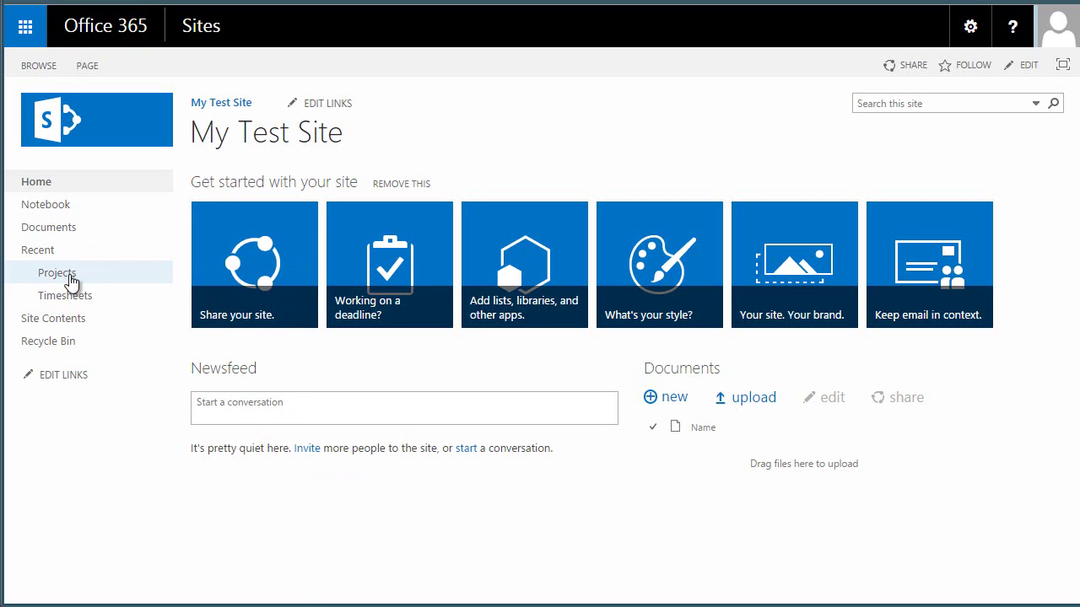
Open the Projects list from Recent in the left Quick Launch navigation
{"action": "left_click", "coordinate": [57, 272]}
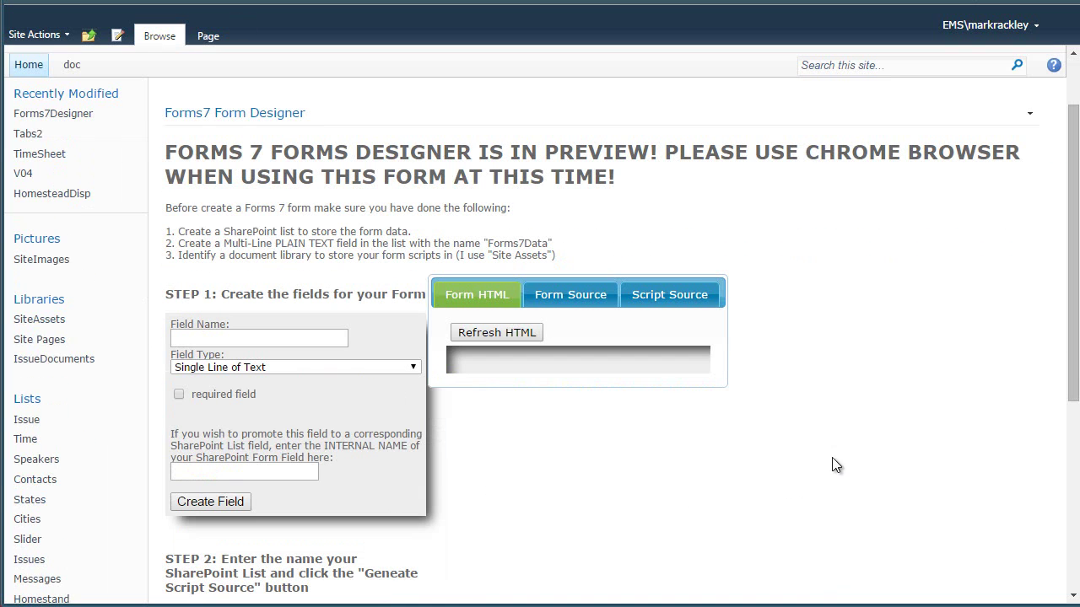
Add required First Name and Last Name fields to the form
{"action": "left_click", "coordinate": [256, 338]}
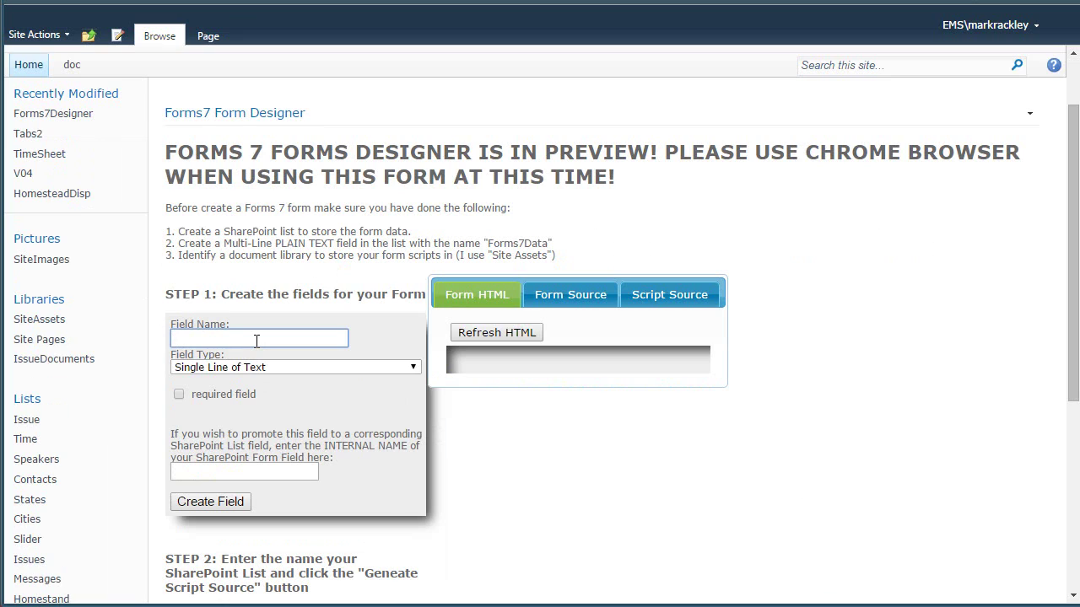
{"action": "type", "text": "First"}
{"action": "type", "text": " Name"}
{"action": "left_click", "coordinate": [905, 371]}
{"action": "scroll", "coordinate": [905, 371], "scroll_direction": "down", "scroll_amount": 2}
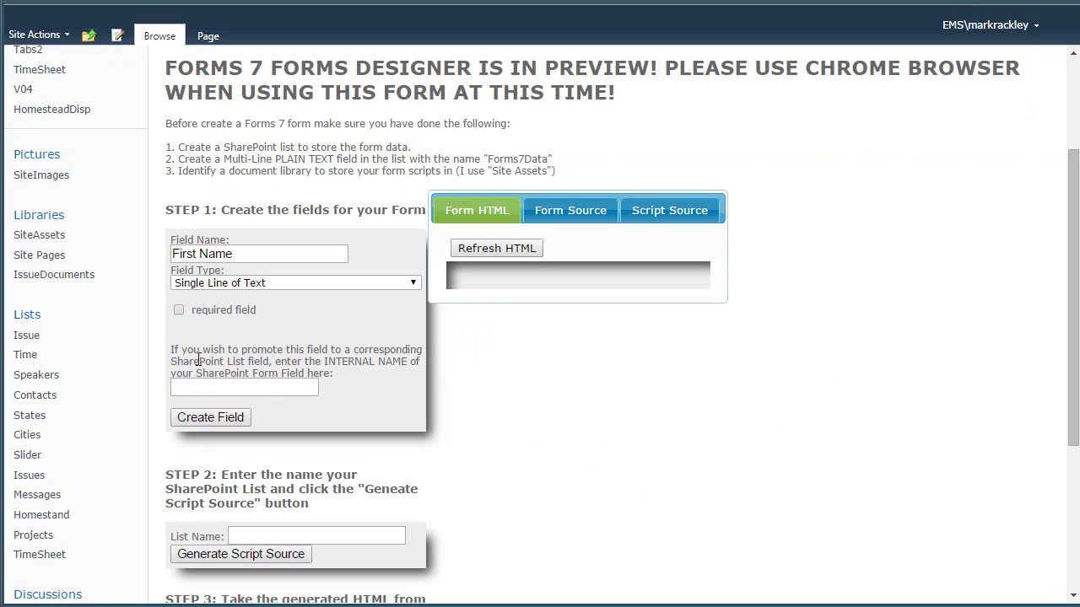
{"action": "left_click", "coordinate": [179, 309]}
{"action": "left_click", "coordinate": [202, 417]}
{"action": "double_click", "coordinate": [183, 255]}
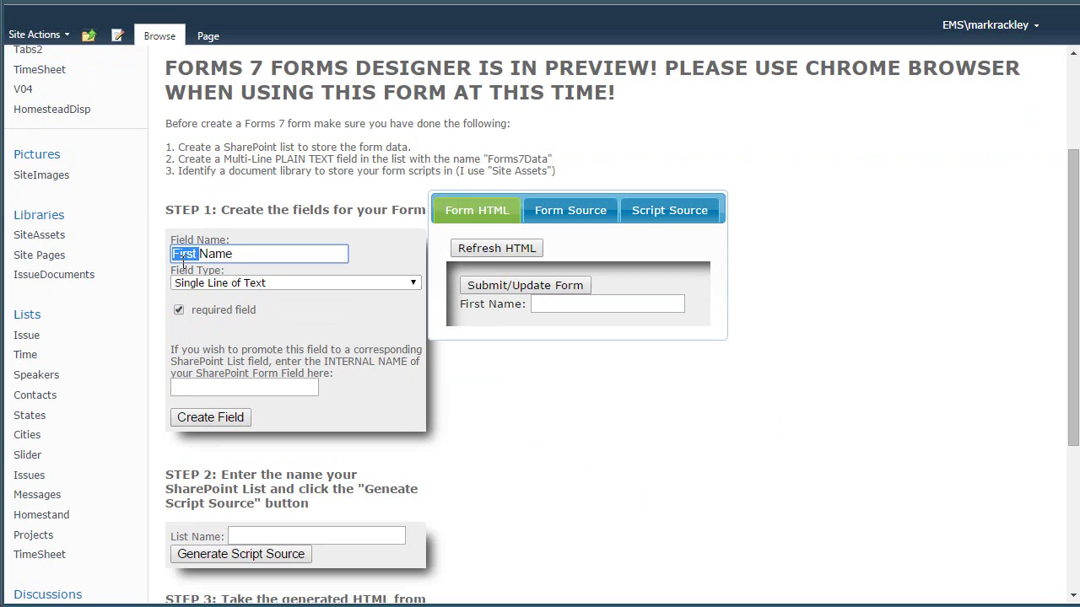
{"action": "type", "text": "Last"}
{"action": "left_click", "coordinate": [213, 418]}
Add a required Email-type field named Email mapped to internal column Title
{"action": "triple_click", "coordinate": [258, 254]}
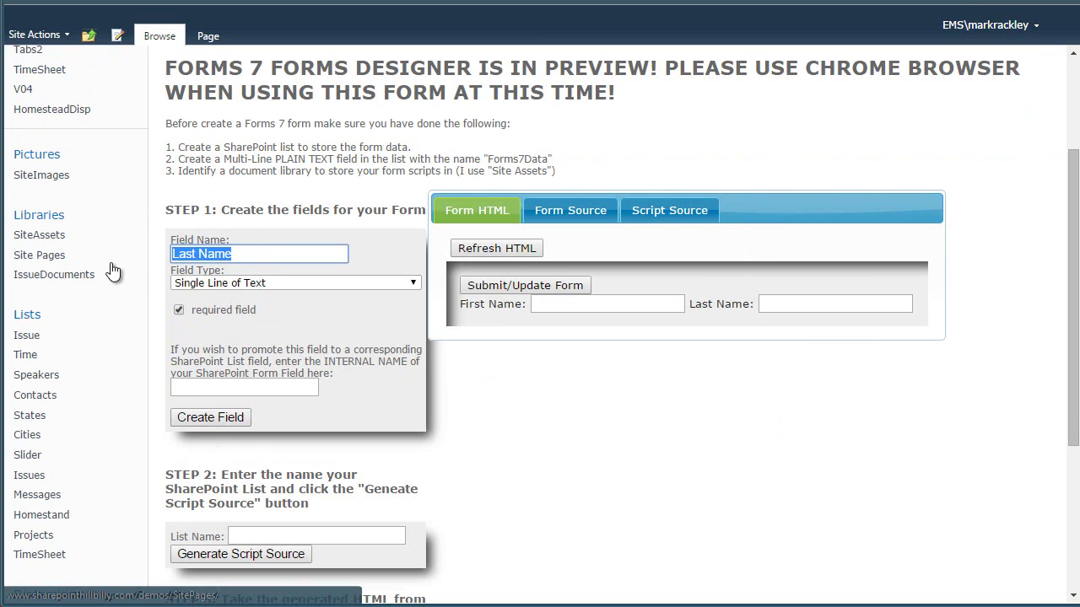
{"action": "type", "text": "Email"}
{"action": "left_click", "coordinate": [330, 284]}
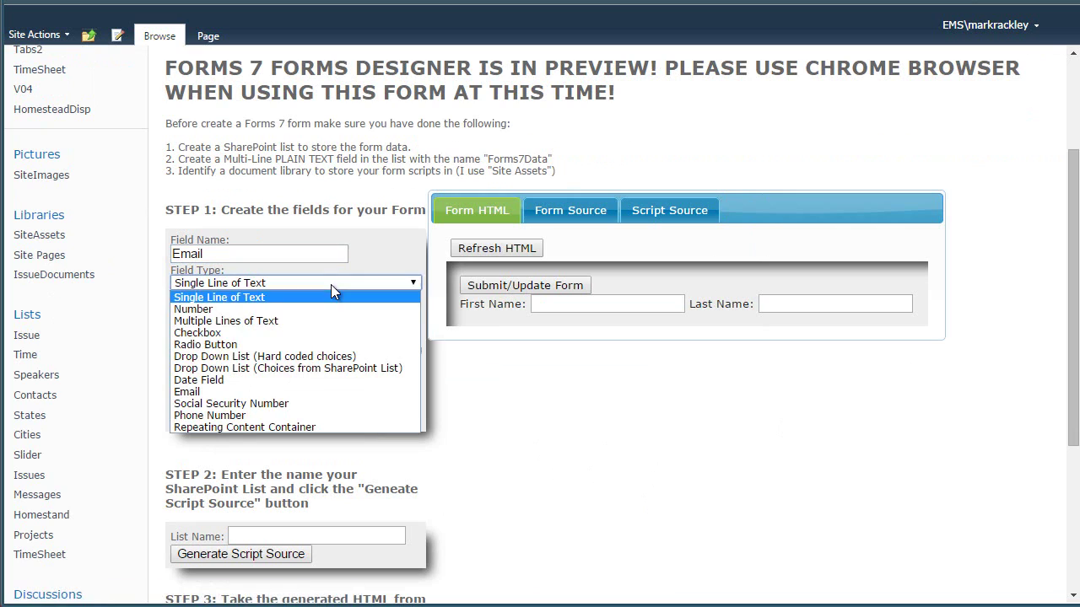
{"action": "left_click", "coordinate": [198, 392]}
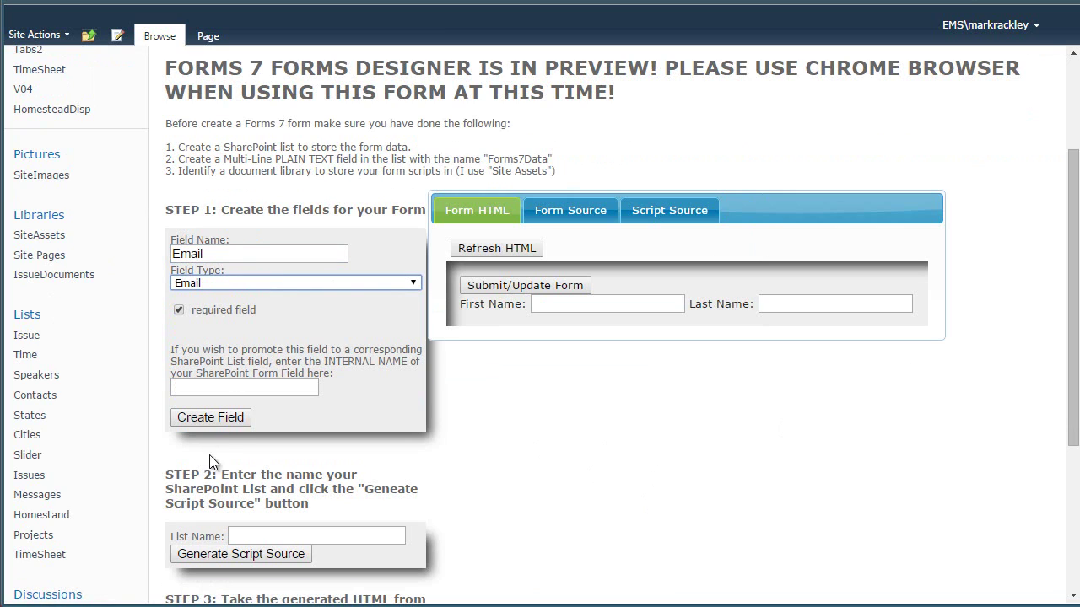
{"action": "left_click", "coordinate": [227, 388]}
{"action": "type", "text": "Tit"}
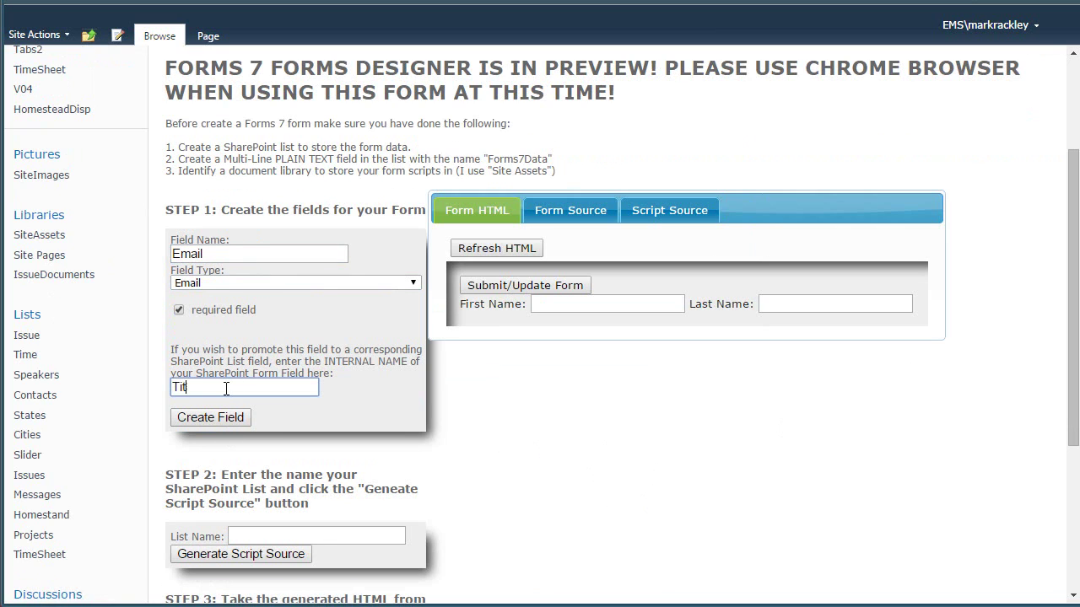
{"action": "type", "text": "le"}
{"action": "left_click", "coordinate": [227, 417]}
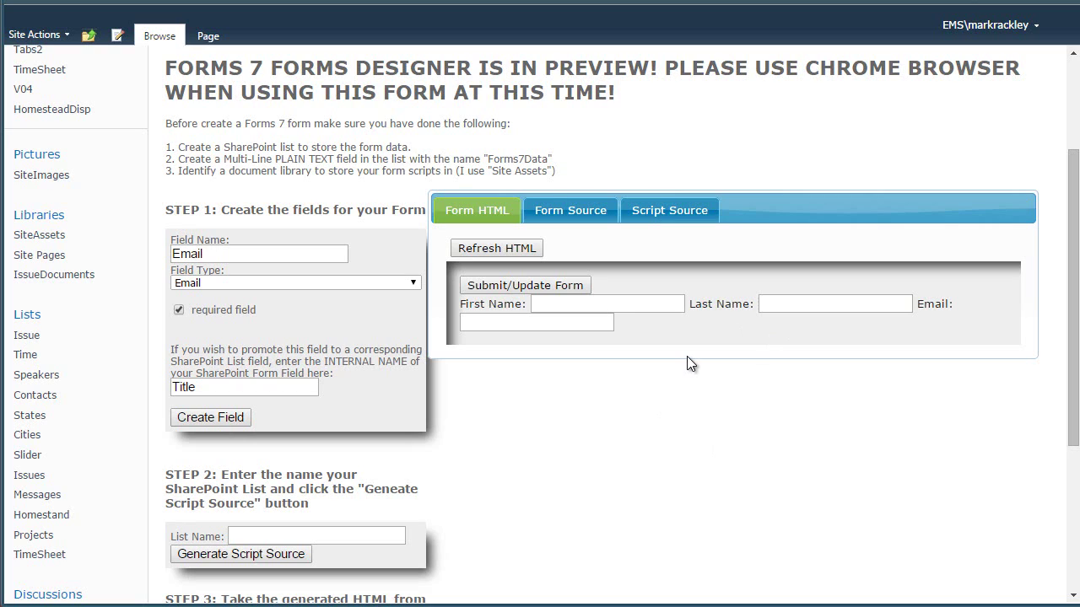
Create an optional Repeating Content Container 'repeating' without Title mapping, then inspect its Forms7Repeatable source
{"action": "double_click", "coordinate": [280, 256]}
{"action": "type", "text": "rep"}
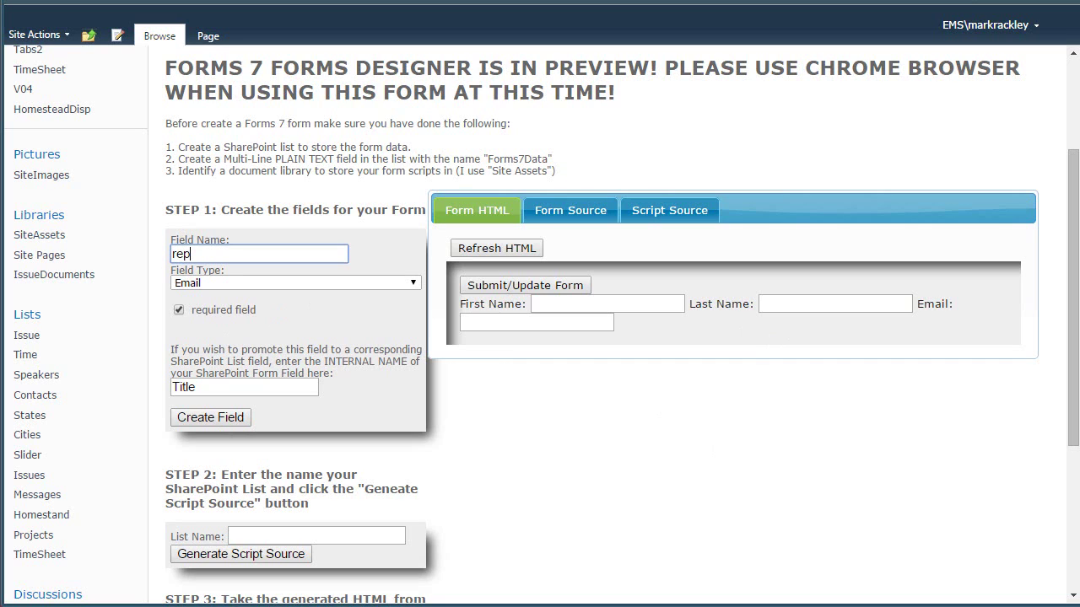
{"action": "type", "text": "eating"}
{"action": "left_click", "coordinate": [315, 285]}
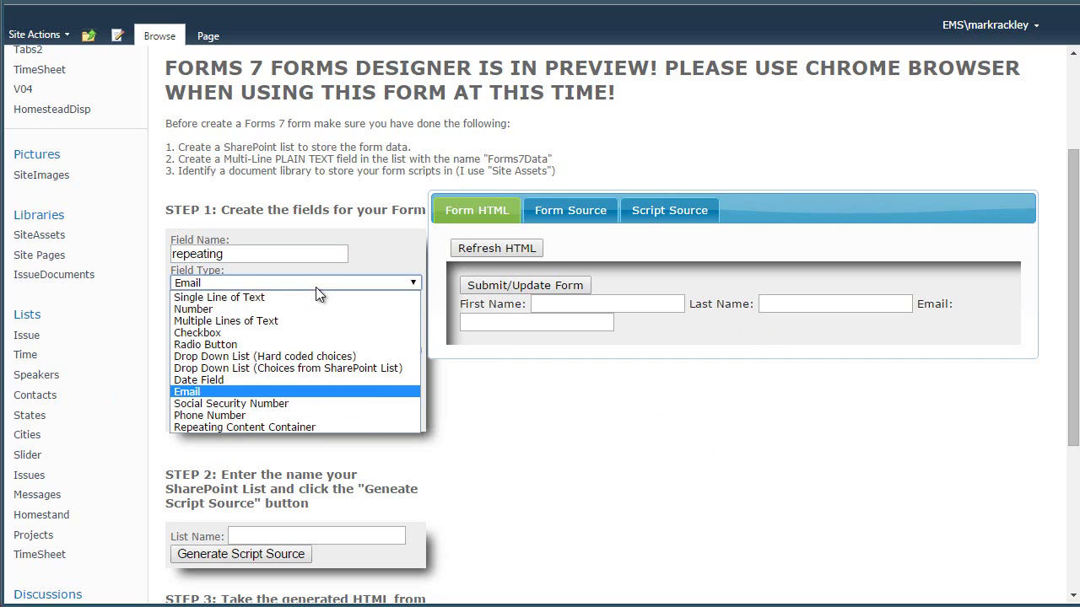
{"action": "left_click", "coordinate": [308, 427]}
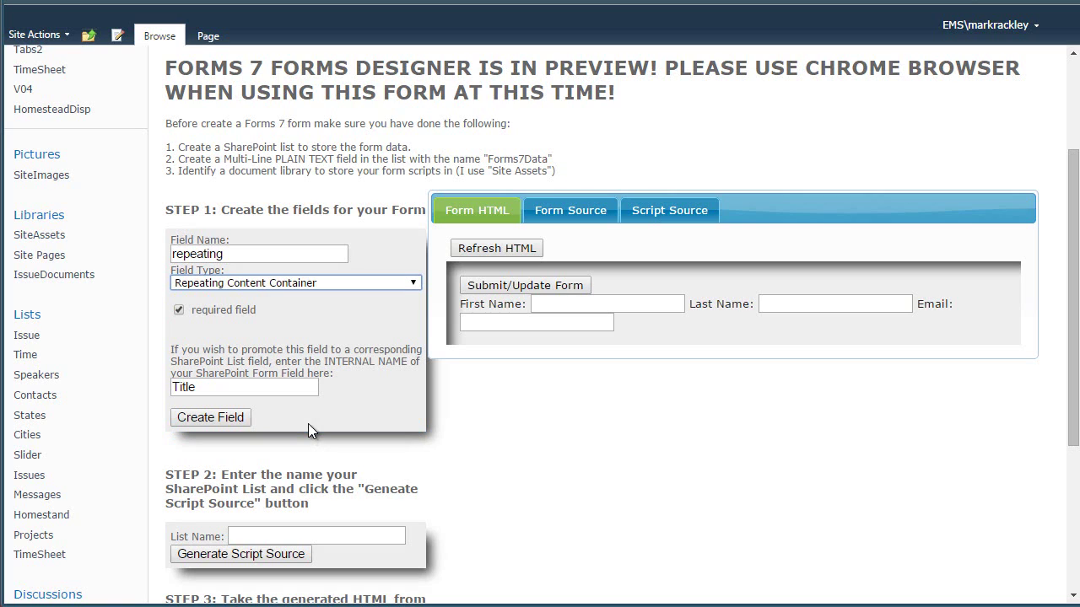
{"action": "left_click", "coordinate": [178, 309]}
{"action": "double_click", "coordinate": [215, 387]}
{"action": "key", "text": "BackSpace"}
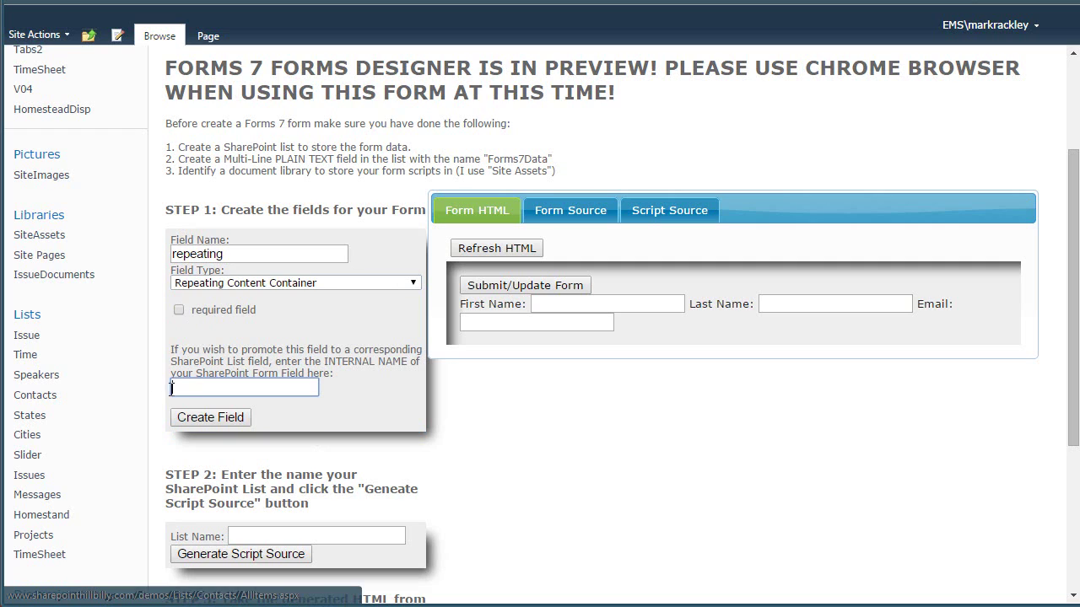
{"action": "left_click", "coordinate": [223, 417]}
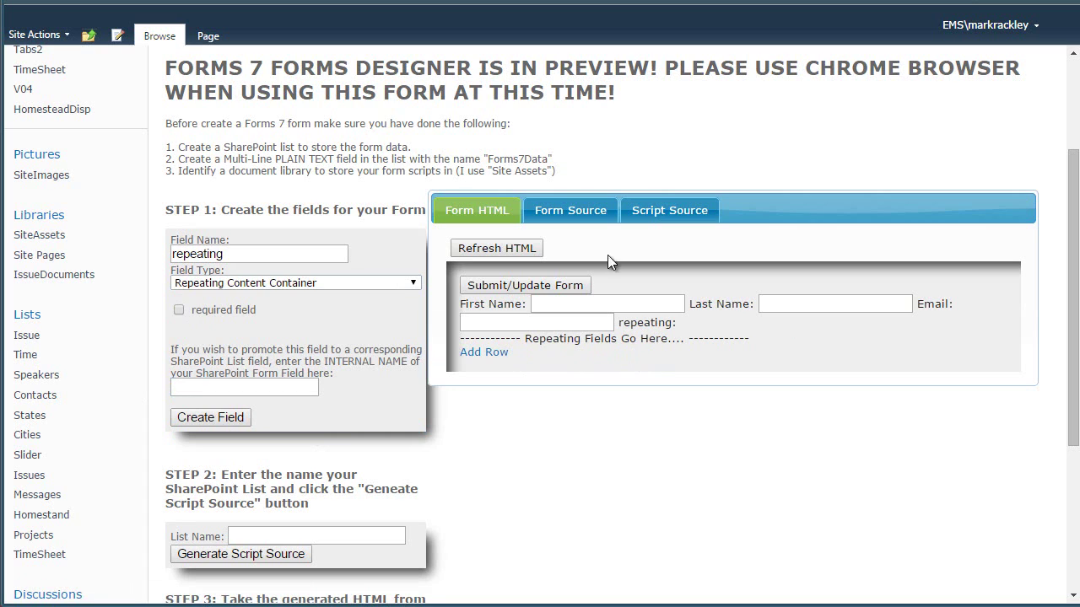
{"action": "left_click", "coordinate": [593, 208]}
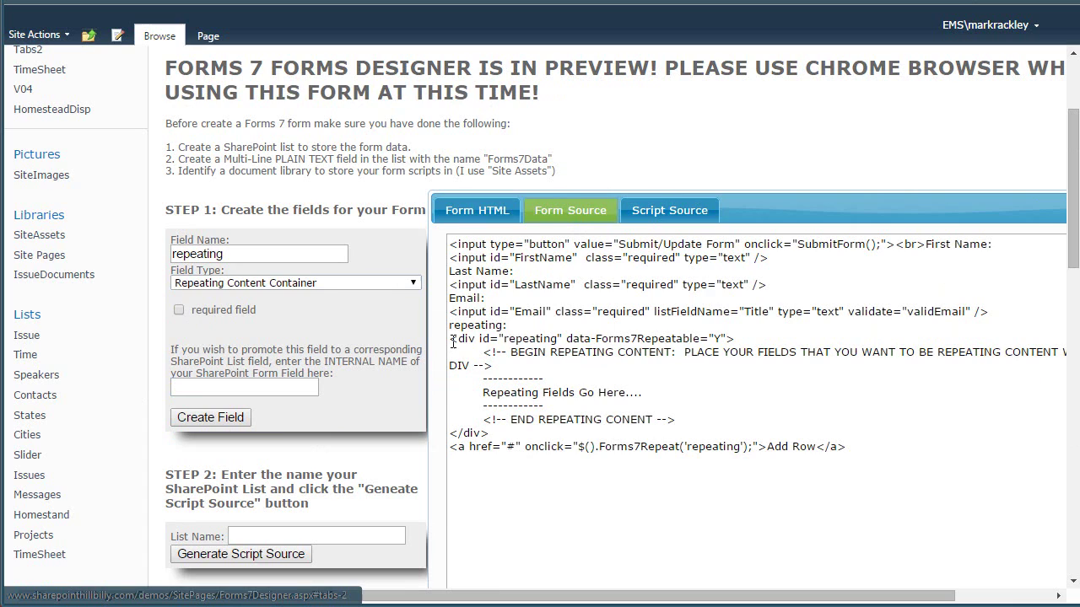
{"action": "double_click", "coordinate": [613, 338]}
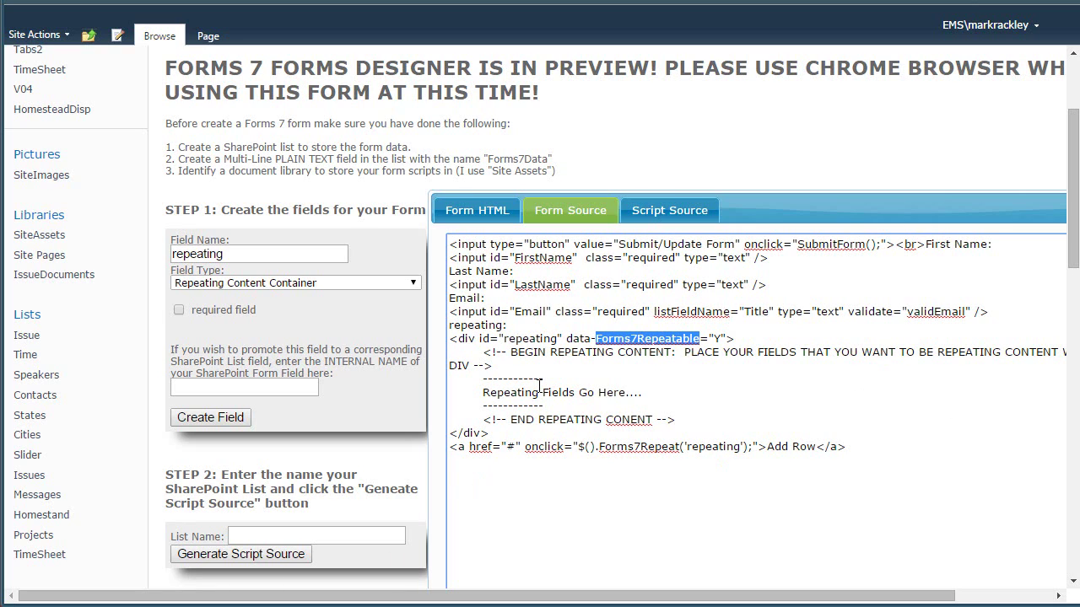
Name a new field Project with type Drop Down List (Choices from SharePoint List)
{"action": "left_click", "coordinate": [476, 210]}
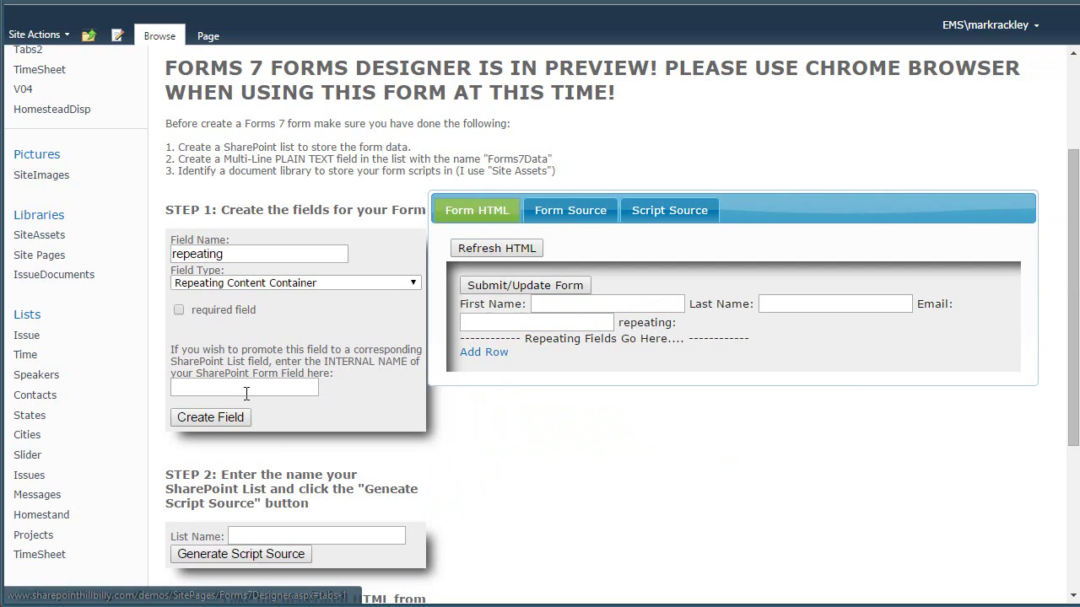
{"action": "left_click_drag", "start_coordinate": [223, 253], "coordinate": [178, 254]}
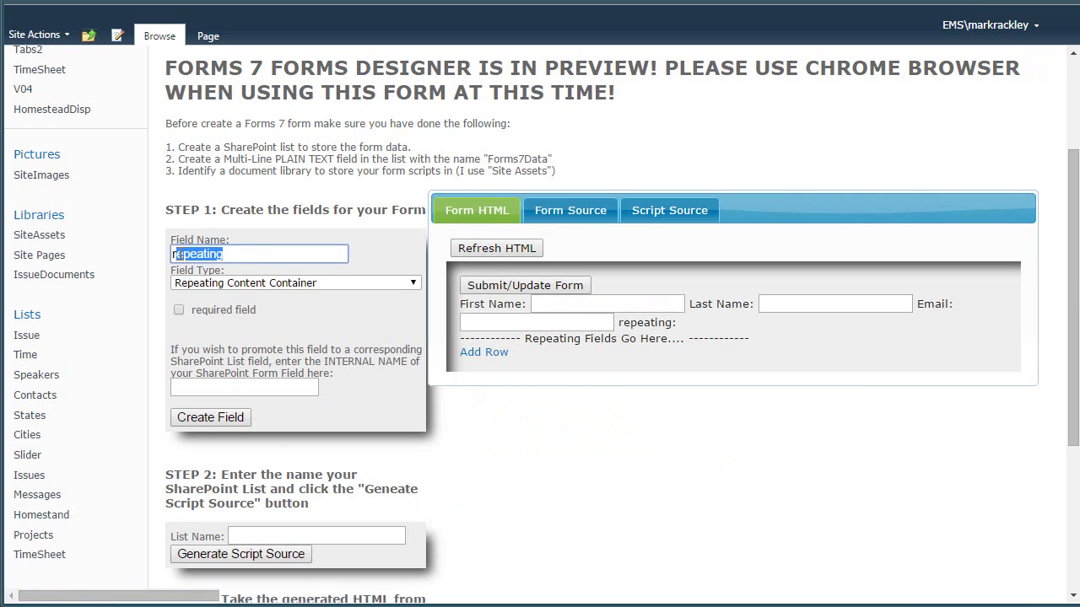
{"action": "type", "text": "Proj"}
{"action": "type", "text": "ect"}
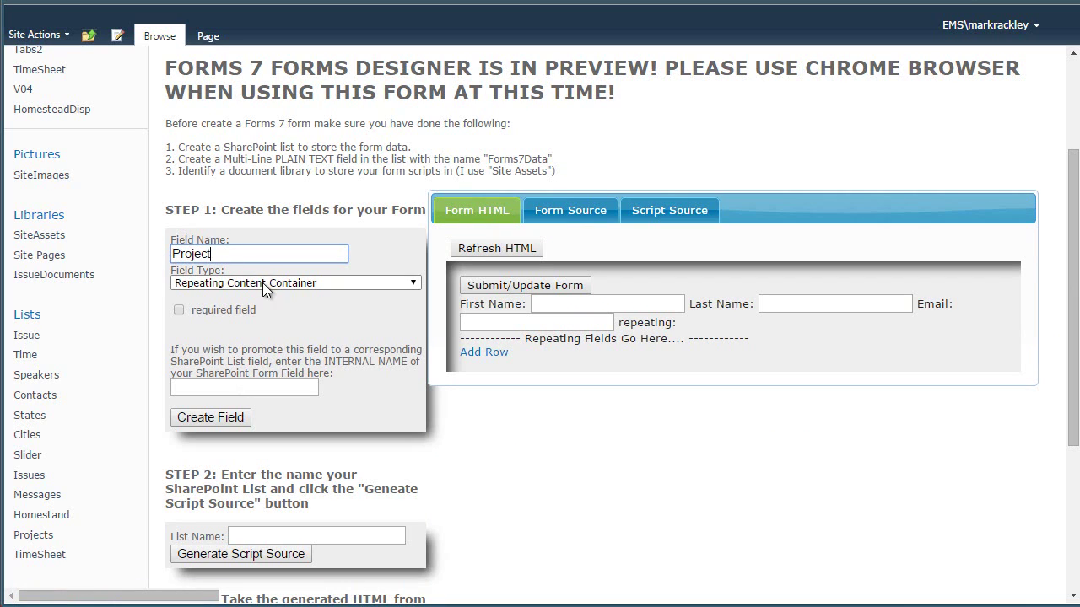
{"action": "left_click", "coordinate": [263, 283]}
{"action": "left_click", "coordinate": [279, 373]}
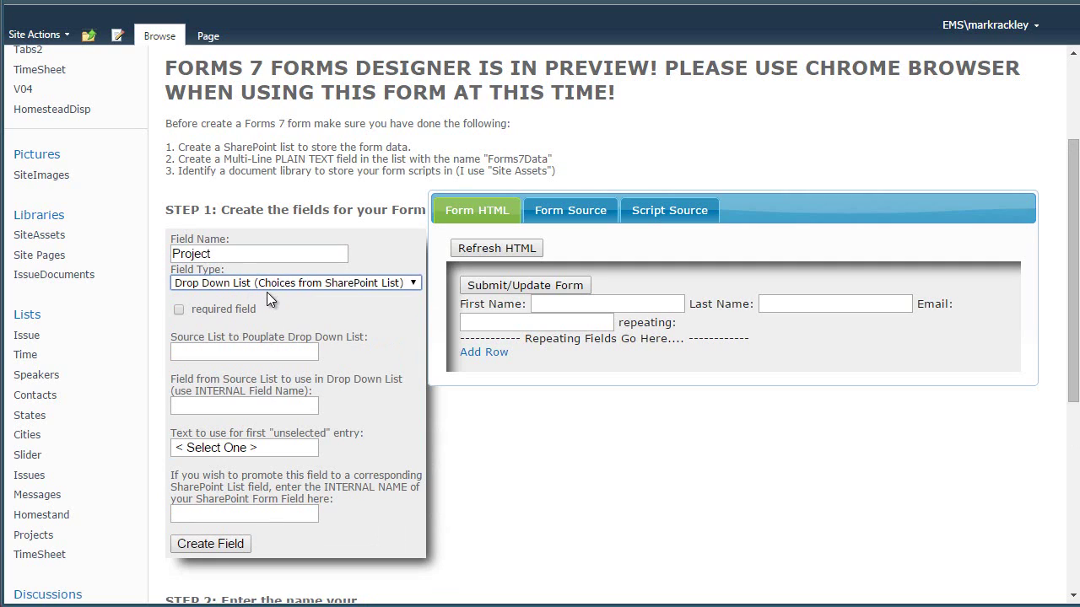
Source the Project drop-down from the Projects list's Title with 'Select One' placeholder
{"action": "left_click", "coordinate": [238, 354]}
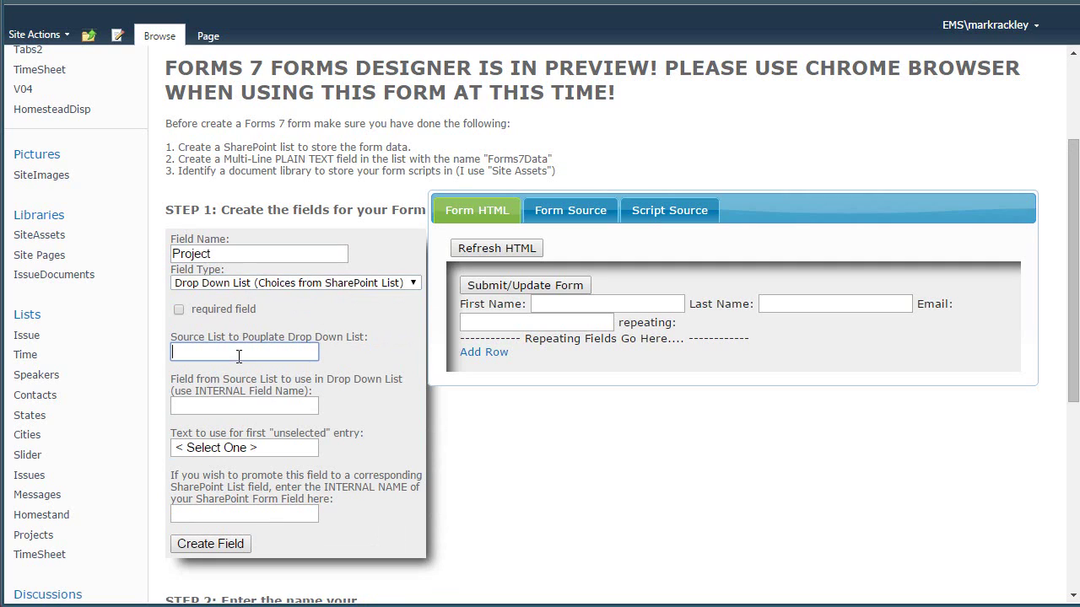
{"action": "type", "text": "Proj"}
{"action": "type", "text": "ect"}
{"action": "type", "text": "s"}
{"action": "left_click", "coordinate": [277, 408]}
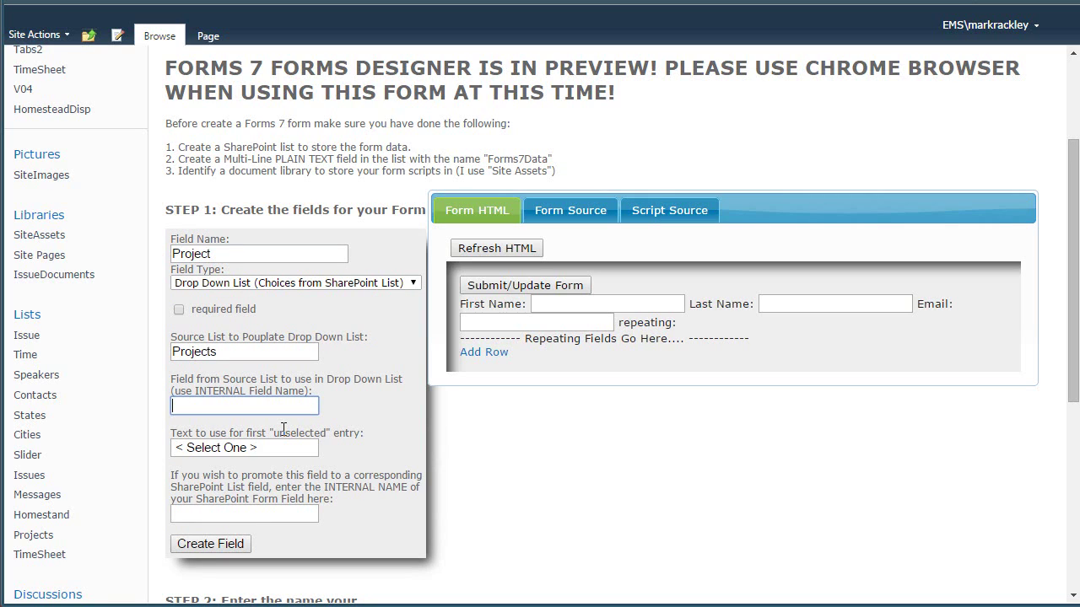
{"action": "type", "text": "Title"}
{"action": "left_click", "coordinate": [287, 452]}
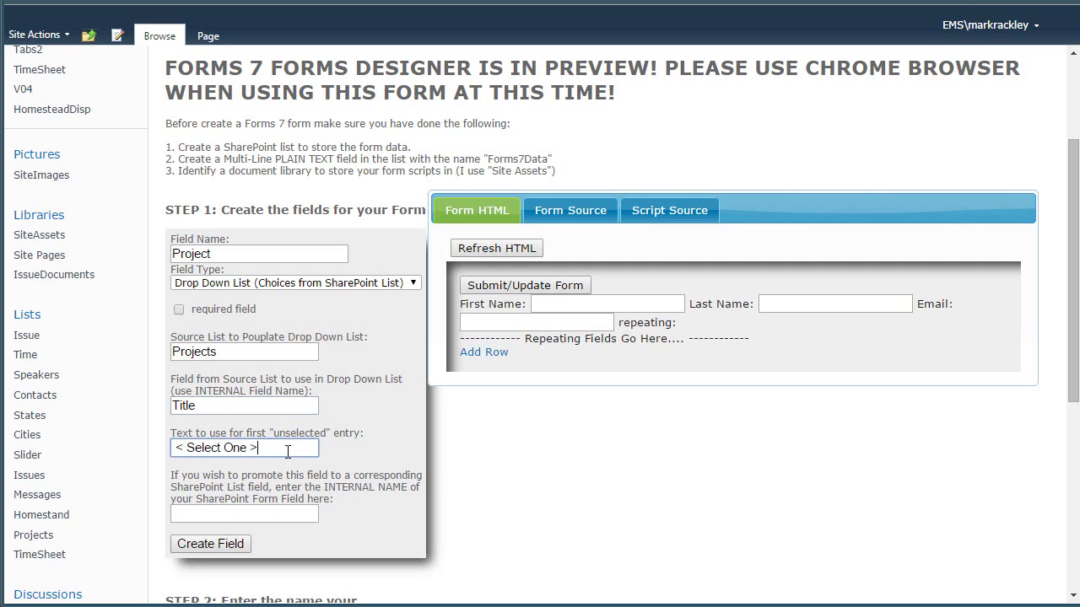
{"action": "triple_click", "coordinate": [288, 453]}
{"action": "type", "text": "Select "}
{"action": "type", "text": "One"}
{"action": "left_click", "coordinate": [224, 544]}
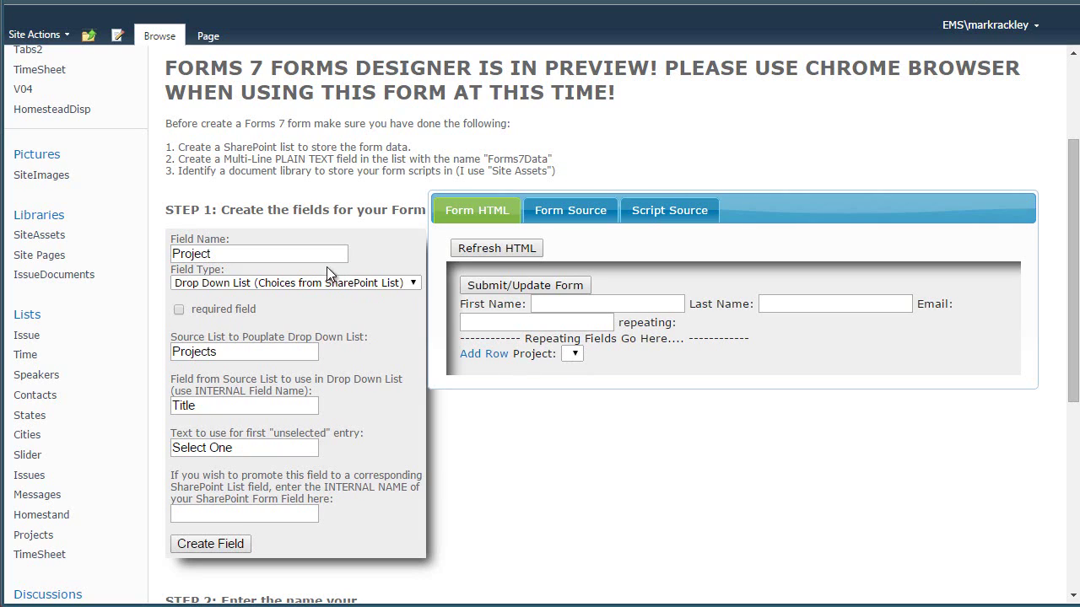
Add Number fields Mon and Tues to the repeating rows
{"action": "left_click_drag", "start_coordinate": [215, 254], "coordinate": [59, 261]}
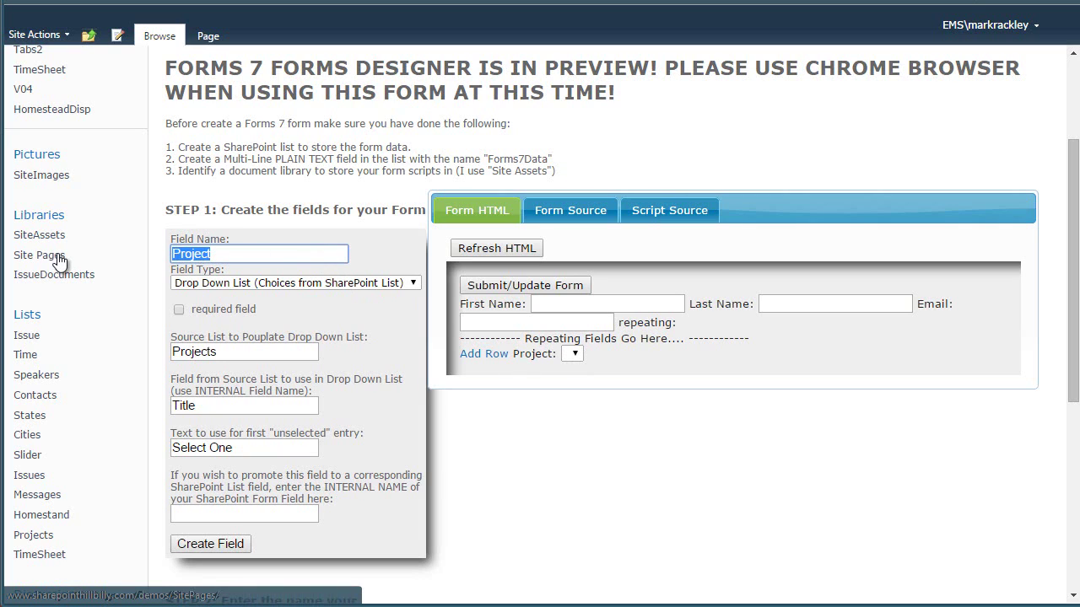
{"action": "type", "text": "Mon"}
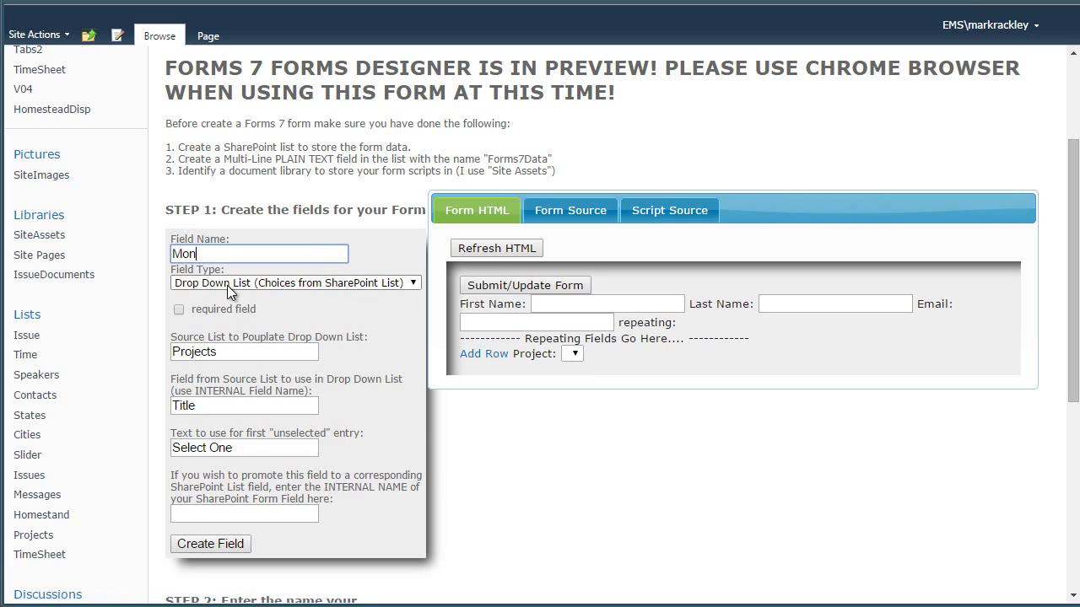
{"action": "left_click", "coordinate": [227, 287]}
{"action": "left_click", "coordinate": [221, 309]}
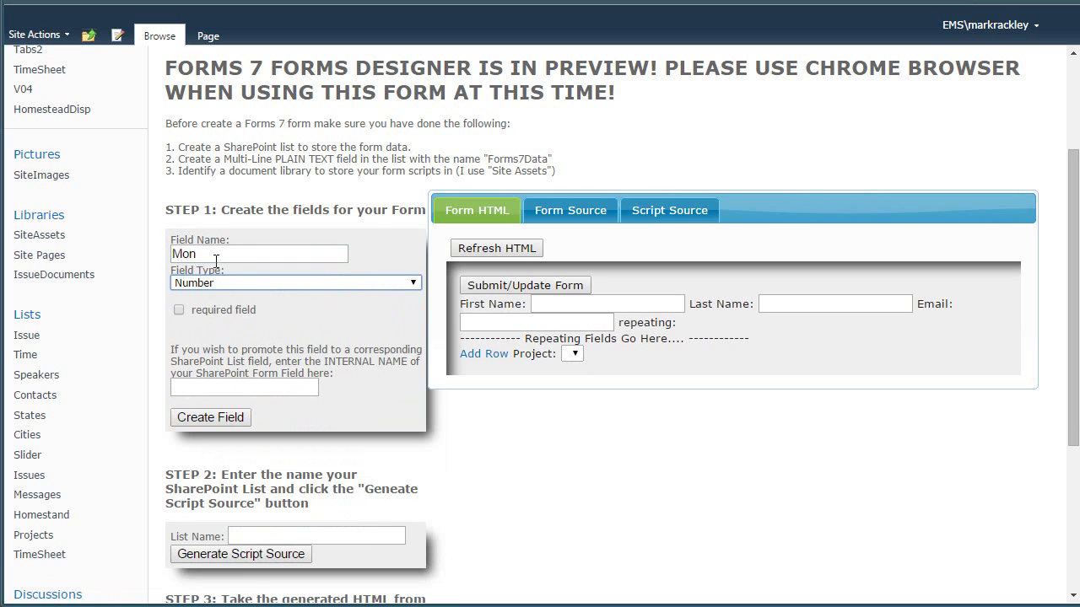
{"action": "left_click", "coordinate": [203, 417]}
{"action": "left_click", "coordinate": [208, 255]}
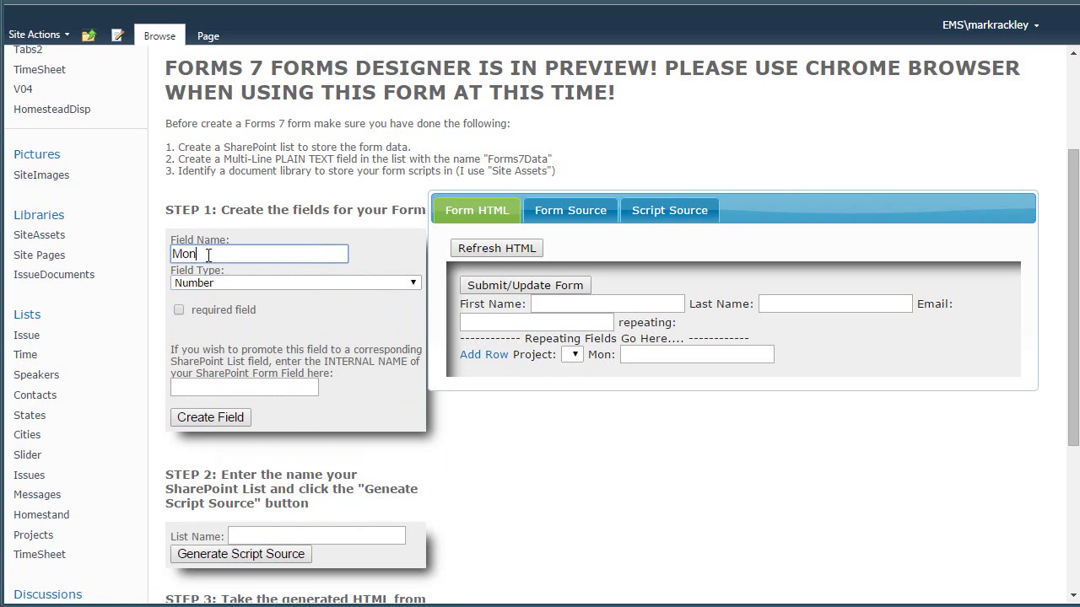
{"action": "double_click", "coordinate": [209, 255]}
{"action": "type", "text": "Tues"}
{"action": "left_click", "coordinate": [231, 415]}
Add Number fields Wed, Thurs and Fri
{"action": "double_click", "coordinate": [225, 257]}
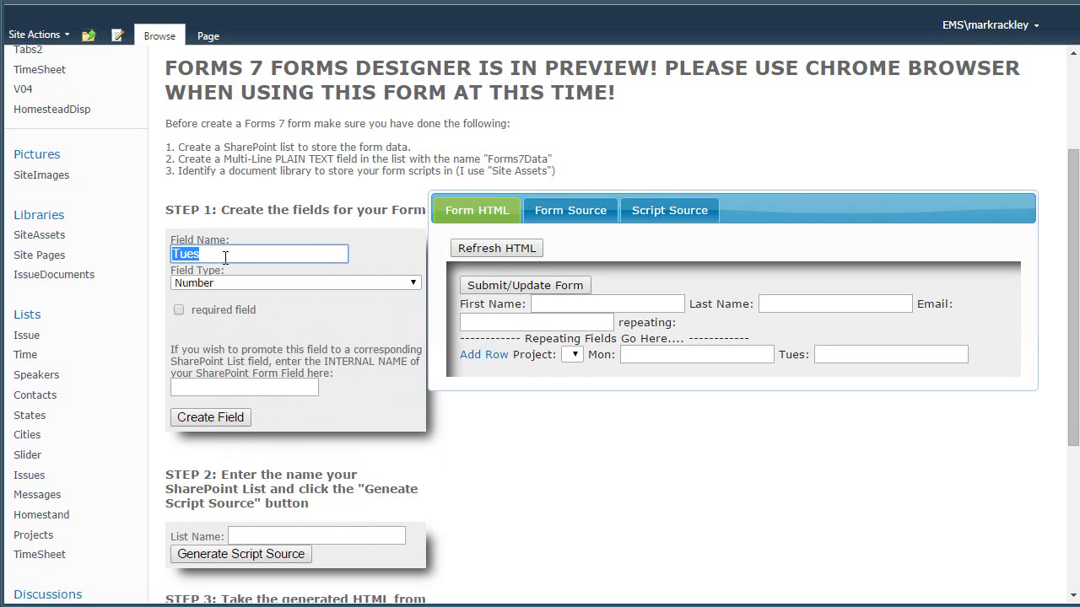
{"action": "type", "text": "Wed"}
{"action": "left_click", "coordinate": [229, 409]}
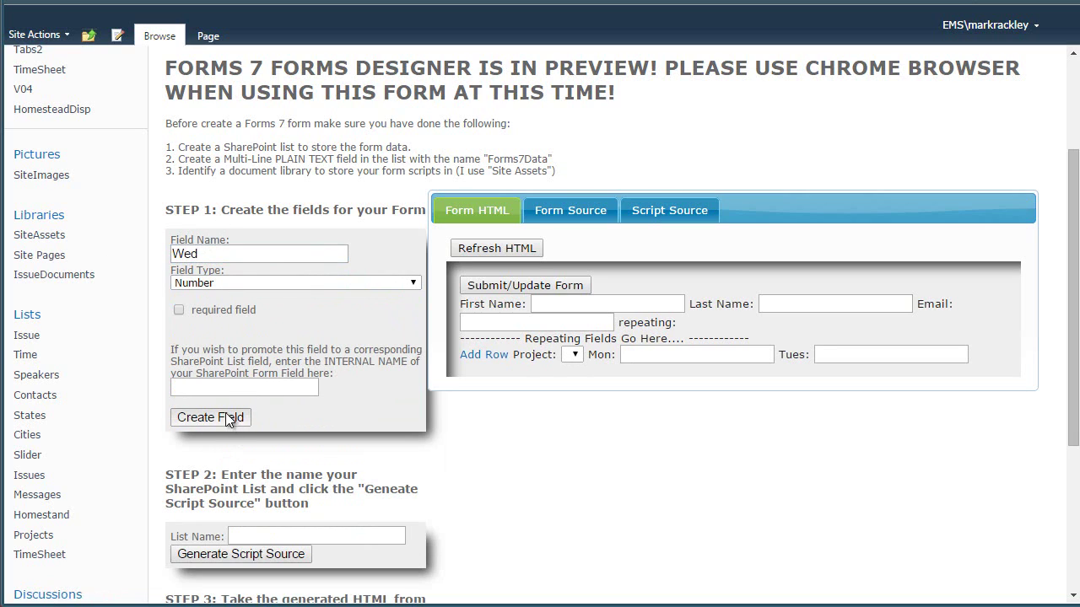
{"action": "double_click", "coordinate": [233, 250]}
{"action": "type", "text": "Th"}
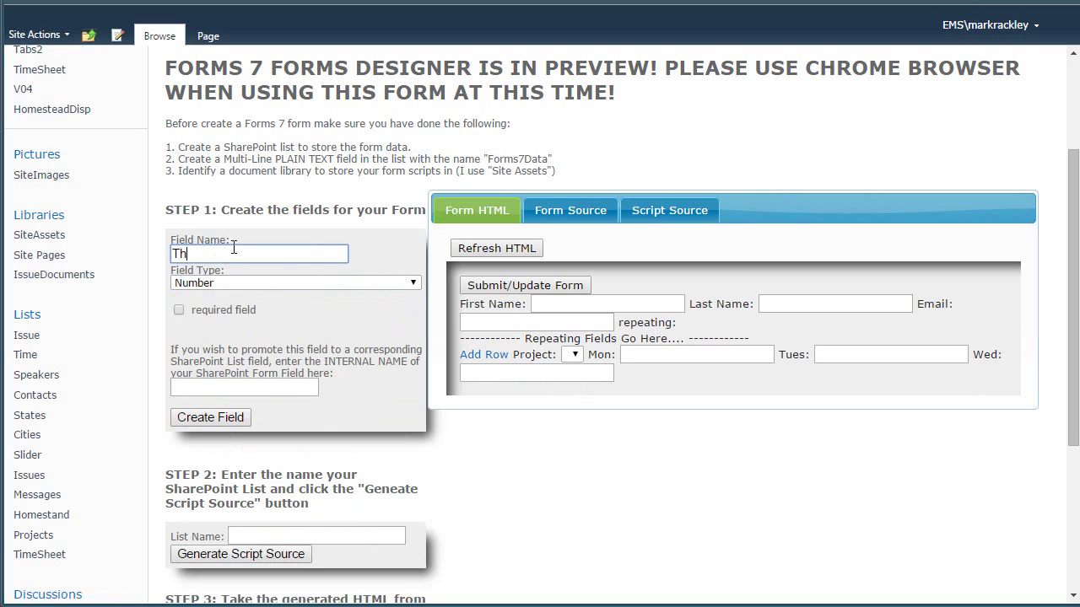
{"action": "type", "text": "urs"}
{"action": "left_click", "coordinate": [221, 418]}
{"action": "double_click", "coordinate": [220, 253]}
{"action": "type", "text": "Fr"}
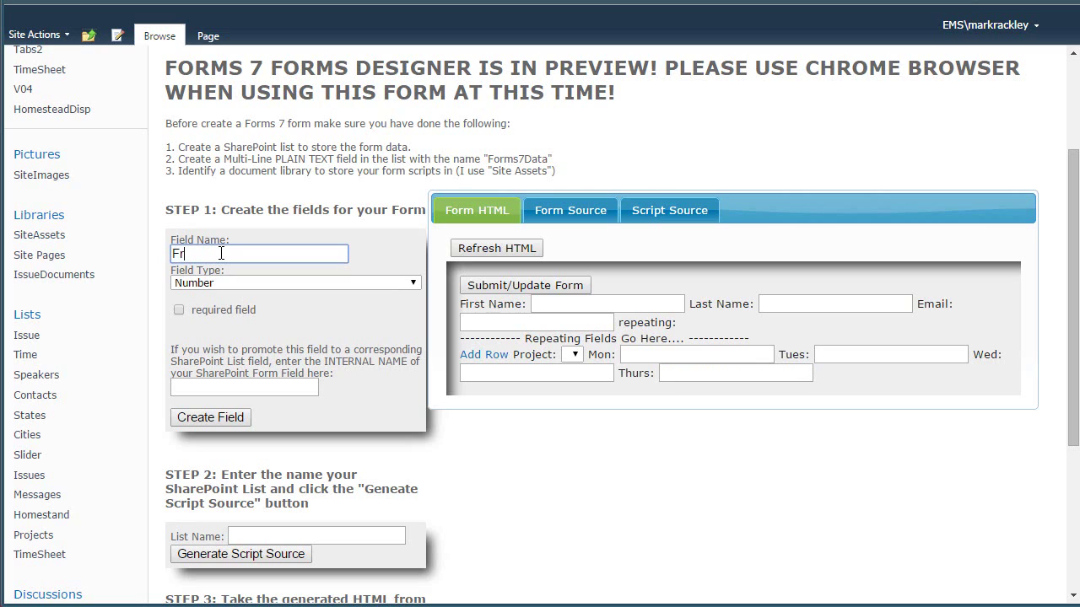
{"action": "type", "text": "id"}
{"action": "key", "text": "BackSpace"}
{"action": "left_click", "coordinate": [230, 417]}
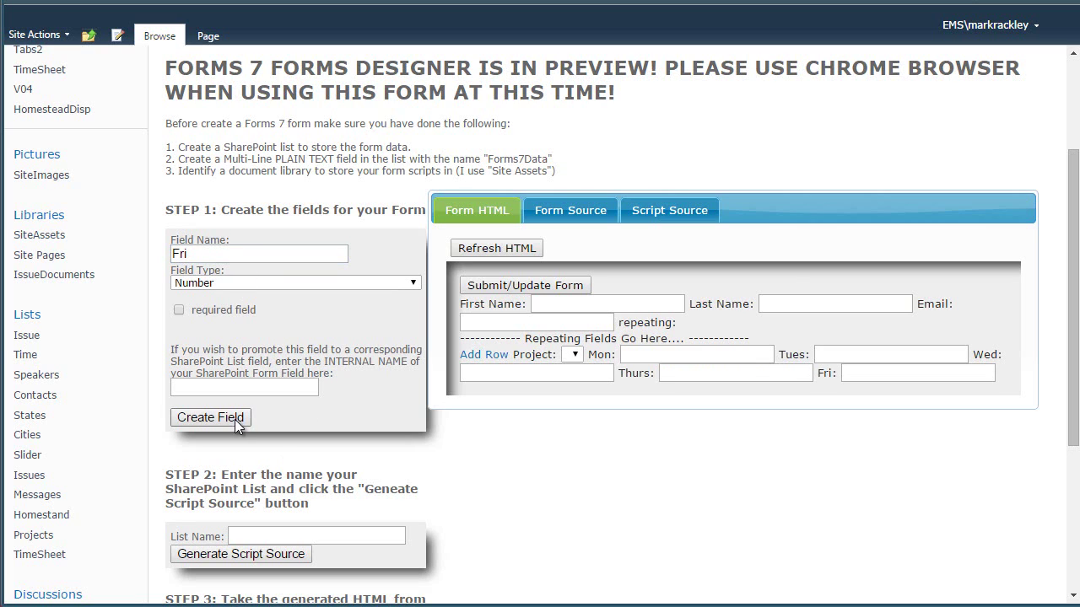
In Form Source, add size="2" to the Mon input and copy the attribute
{"action": "left_click", "coordinate": [590, 218]}
{"action": "scroll", "coordinate": [608, 473], "scroll_direction": "down", "scroll_amount": 1}
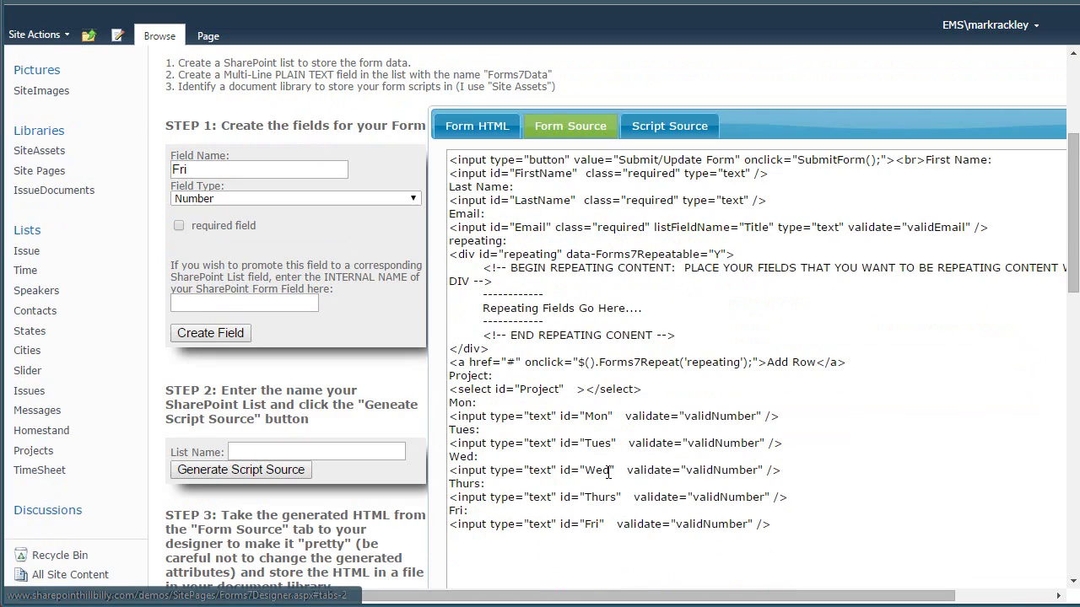
{"action": "left_click", "coordinate": [799, 420]}
{"action": "key", "text": "Left"}
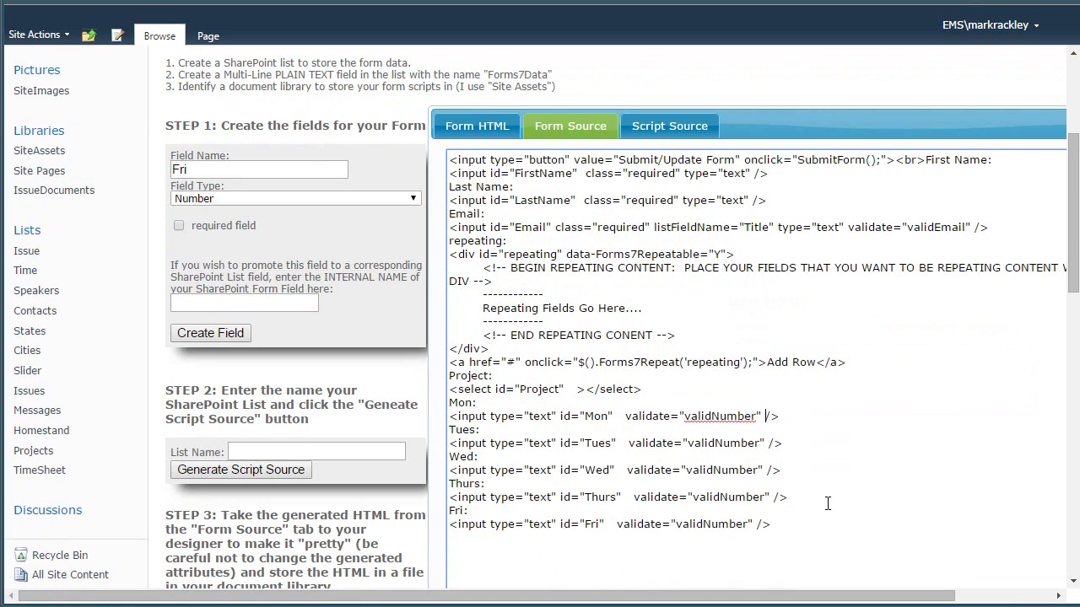
{"action": "type", "text": "siz"}
{"action": "type", "text": "e"}
{"action": "type", "text": "\""}
{"action": "type", "text": "2\""}
{"action": "type", "text": "="}
{"action": "key", "text": "Left"}
{"action": "key", "text": "Left"}
{"action": "key", "text": "Left"}
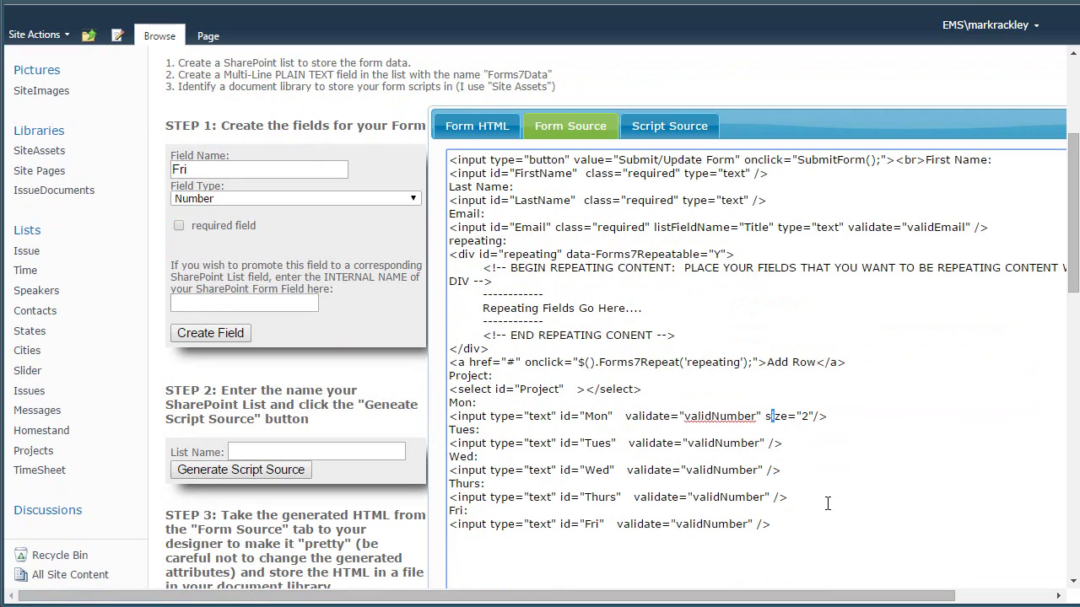
{"action": "key", "text": "shift+Left"}
{"action": "key", "text": "shift+Right"}
{"action": "key", "text": "shift+Right"}
{"action": "key", "text": "shift+Right"}
{"action": "key", "text": "shift+Right"}
{"action": "key", "text": "shift+Right"}
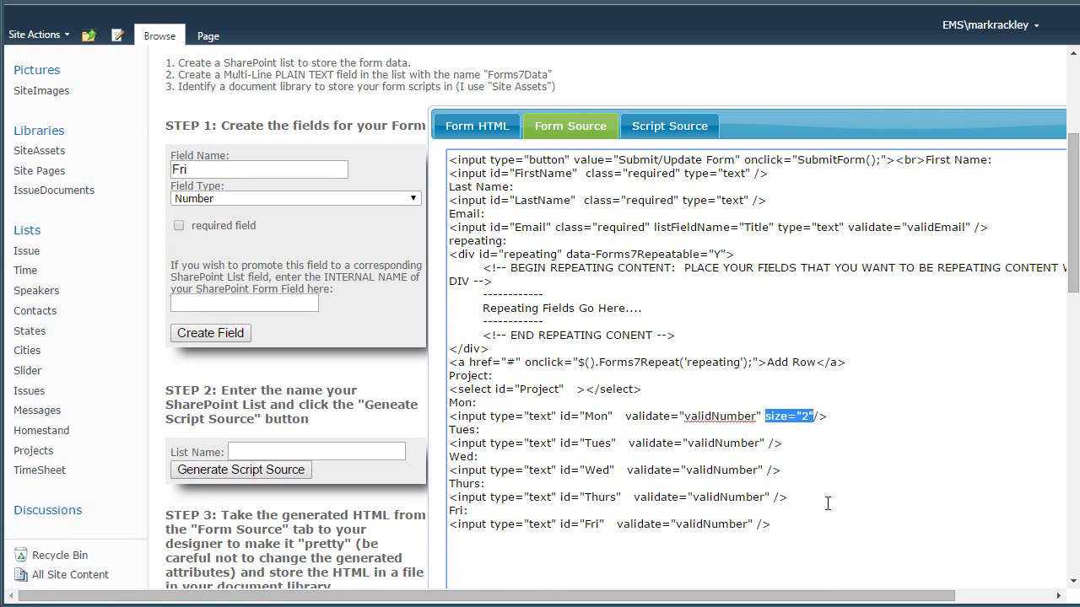
Paste size="2" onto the Tues, Wed, Thurs and Fri inputs
{"action": "key", "text": "Down"}
{"action": "type", "text": "size=\"2\""}
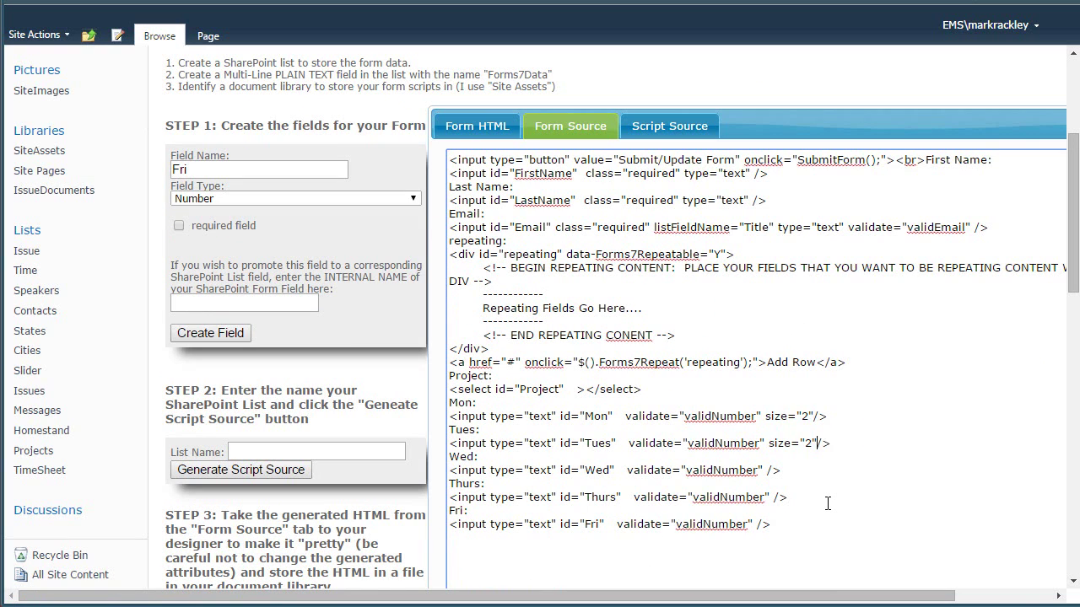
{"action": "type", "text": "size=\"2\""}
{"action": "key", "text": "Down"}
{"action": "type", "text": "size=\"2\""}
{"action": "key", "text": "Down"}
{"action": "type", "text": "size=\"2\""}
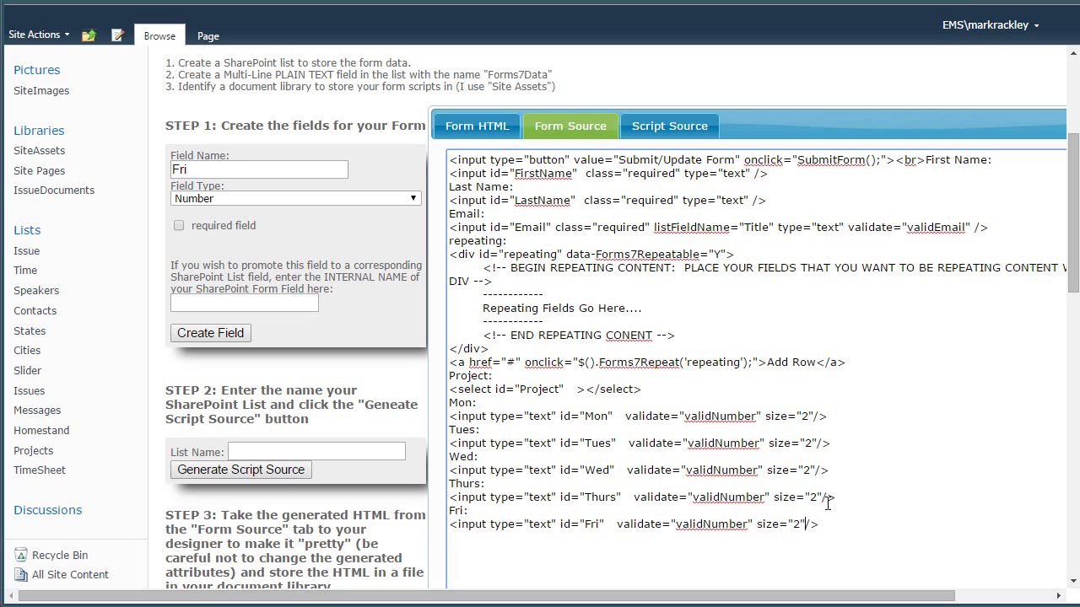
Refresh the preview to see the smaller day boxes, then locate the repeating placeholder in source
{"action": "left_click", "coordinate": [477, 128]}
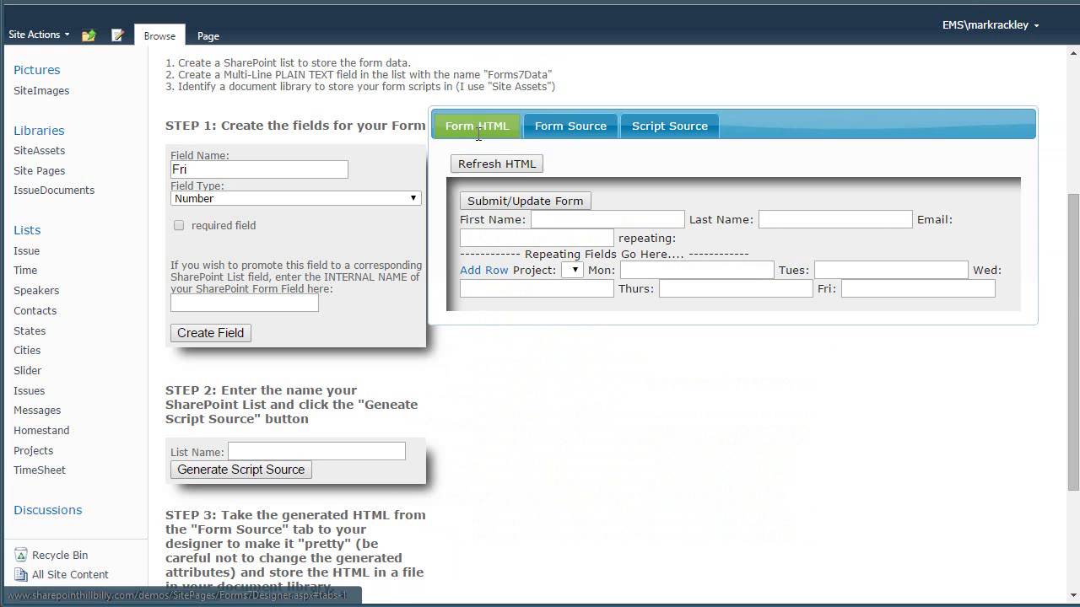
{"action": "left_click", "coordinate": [510, 167]}
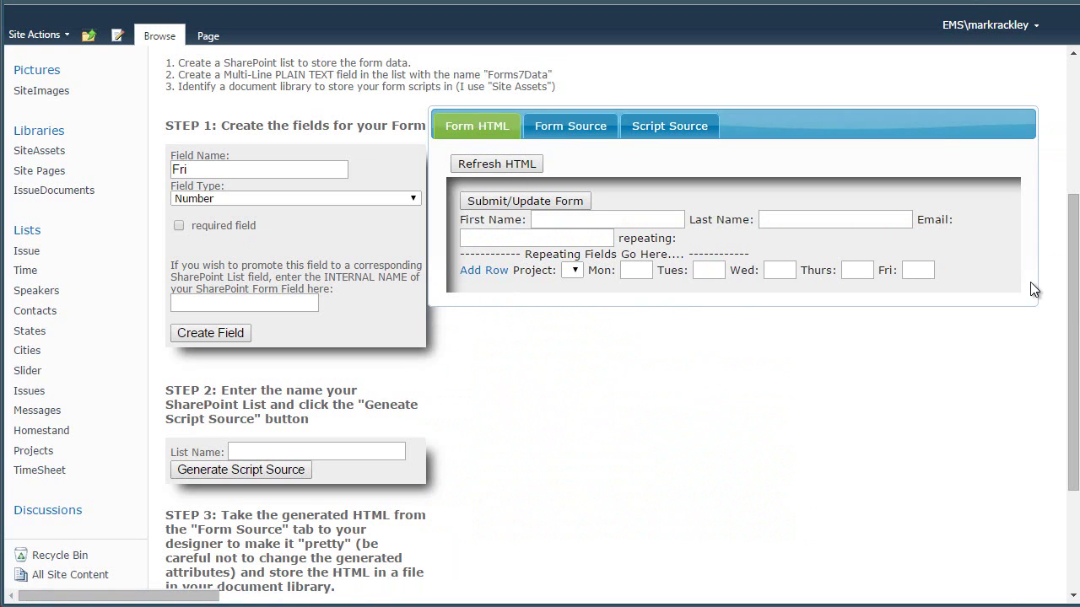
{"action": "left_click", "coordinate": [570, 135]}
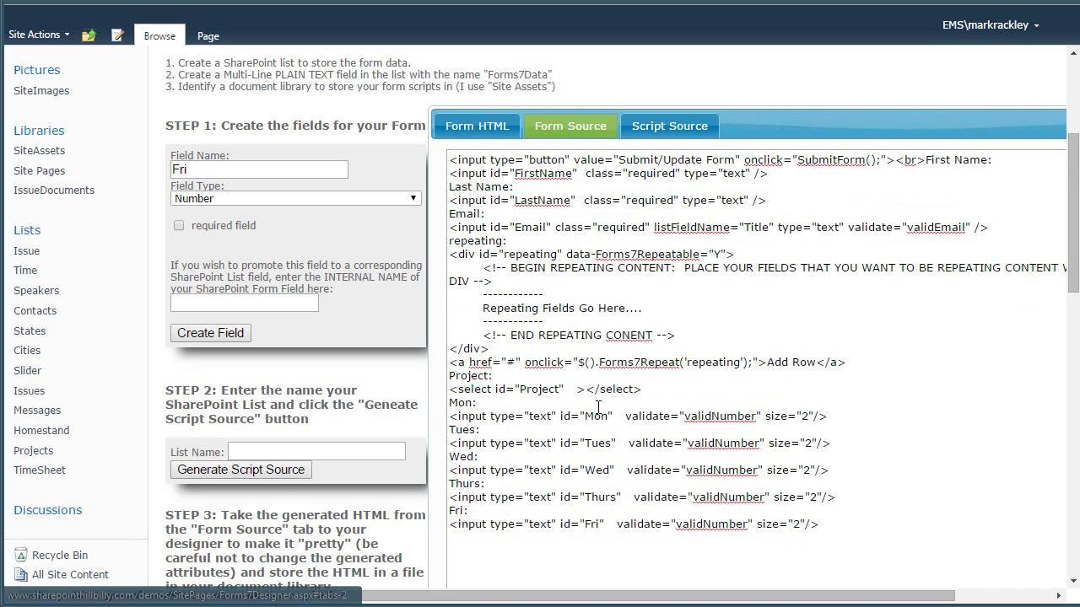
{"action": "double_click", "coordinate": [521, 308]}
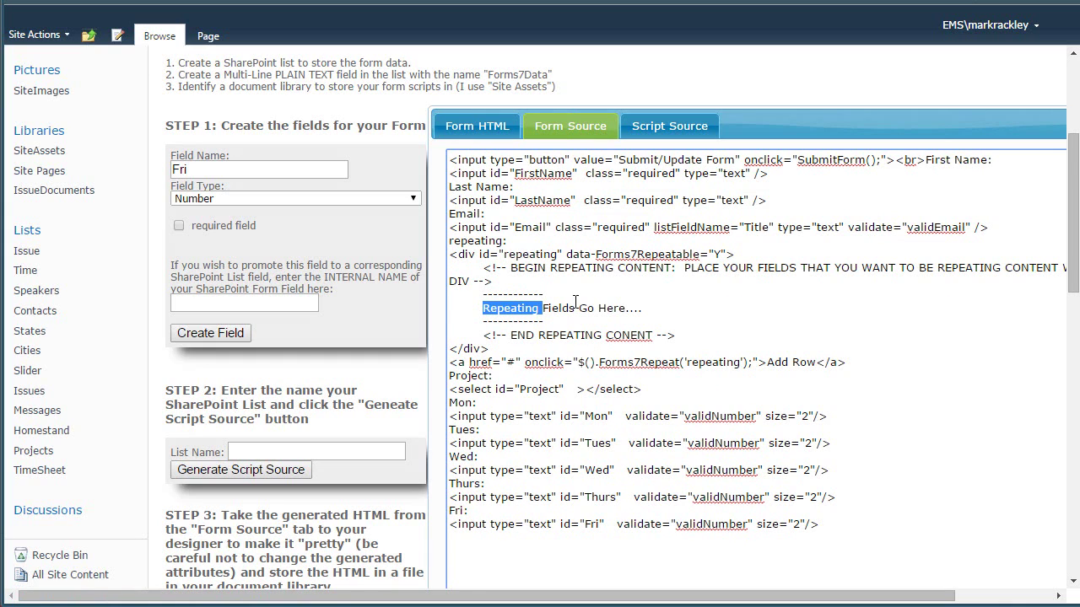
Cut the Project–Fri lines and paste them into the repeating div, replacing 'Repeating Fields Go Here'
{"action": "left_click", "coordinate": [456, 377]}
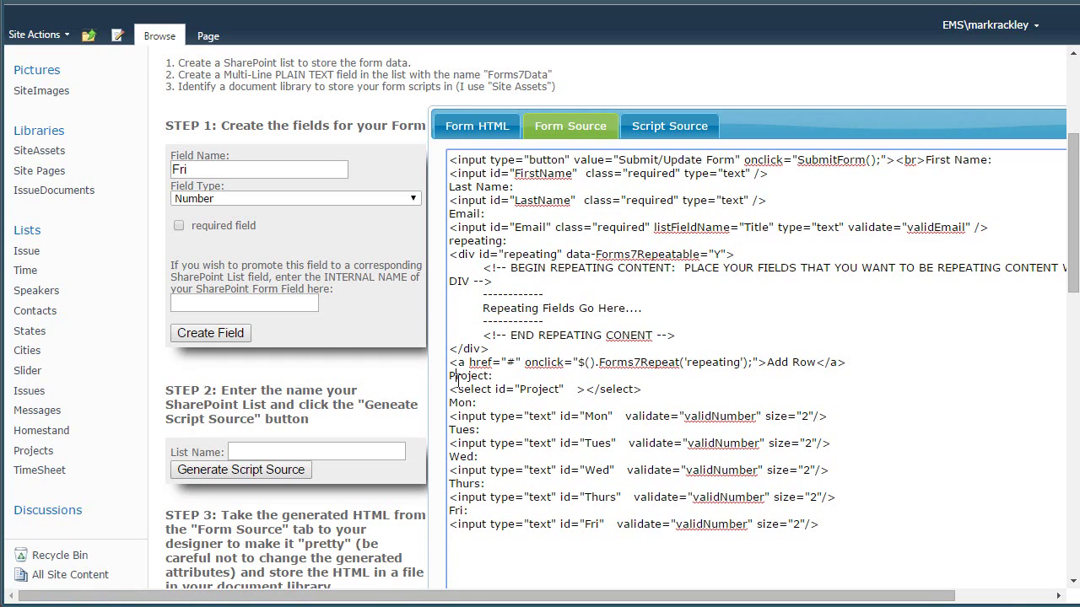
{"action": "key", "text": "shift+Down"}
{"action": "key", "text": "shift+Down"}
{"action": "key", "text": "shift+Down"}
{"action": "key", "text": "shift+Down"}
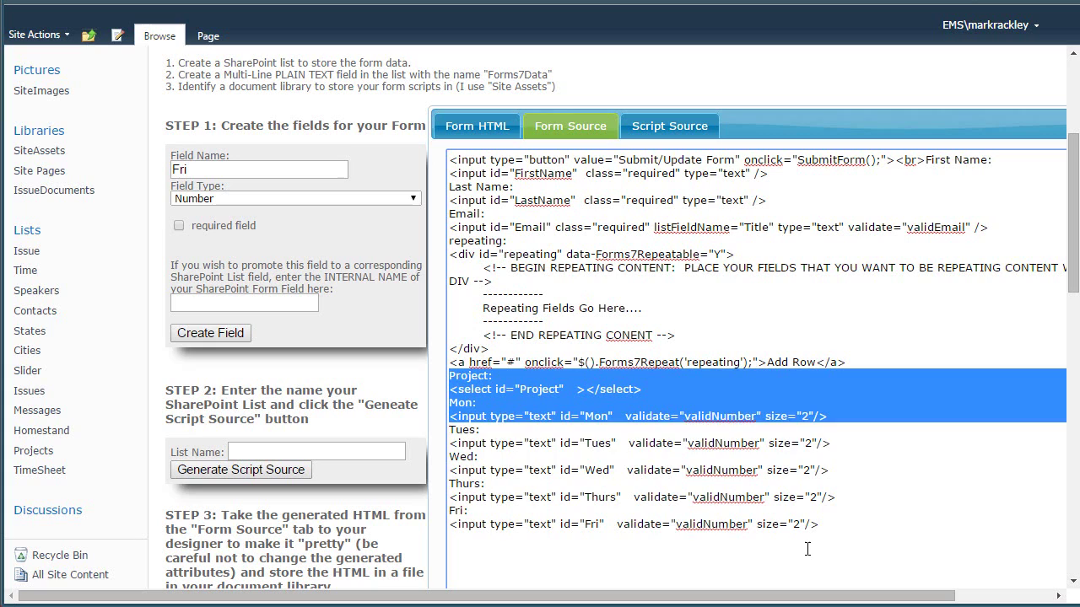
{"action": "key", "text": "shift+Down"}
{"action": "key", "text": "shift+Down"}
{"action": "key", "text": "shift+Down"}
{"action": "key", "text": "shift+Down"}
{"action": "key", "text": "shift+Down"}
{"action": "key", "text": "shift+Down"}
{"action": "key", "text": "shift+Down"}
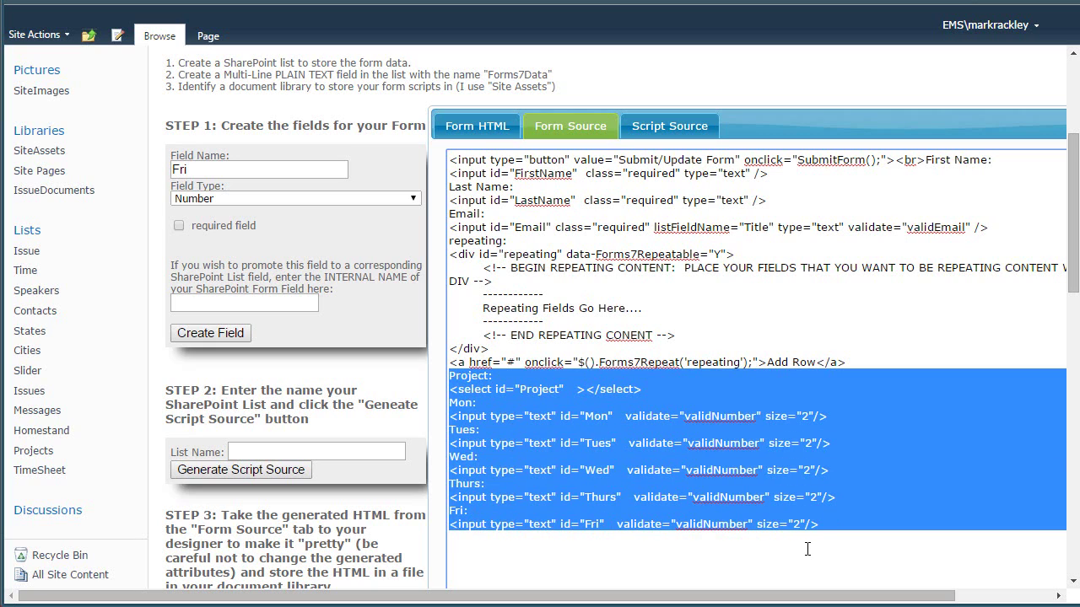
{"action": "key", "text": "ctrl+x"}
{"action": "key", "text": "shift+Down"}
{"action": "key", "text": "shift+Down"}
{"action": "key", "text": "shift+Down"}
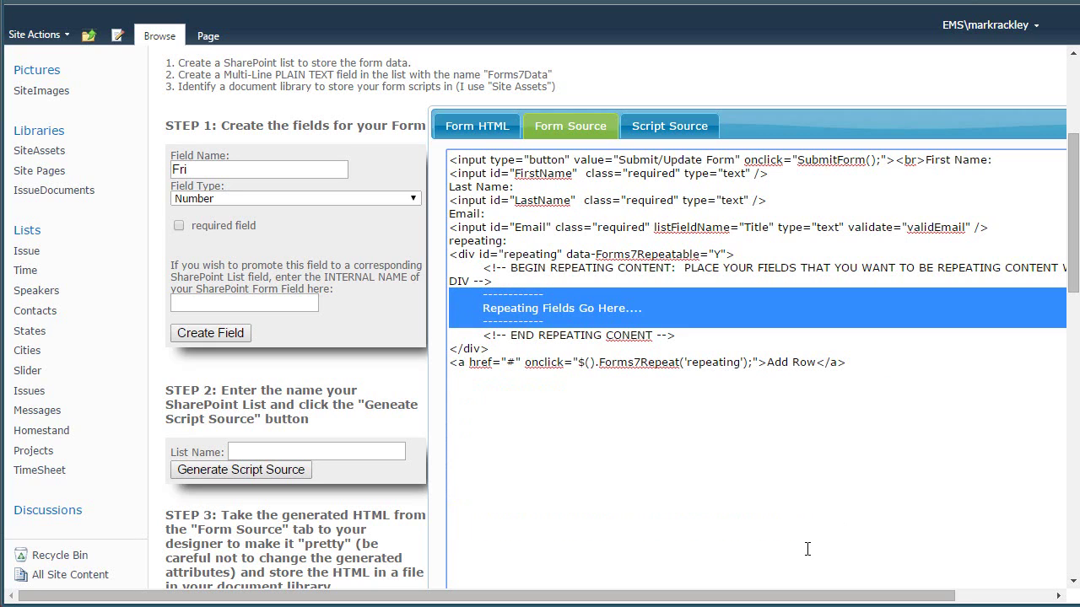
{"action": "key", "text": "ctrl+x"}
{"action": "key", "text": "Return"}
{"action": "key", "text": "Up"}
{"action": "key", "text": "Up"}
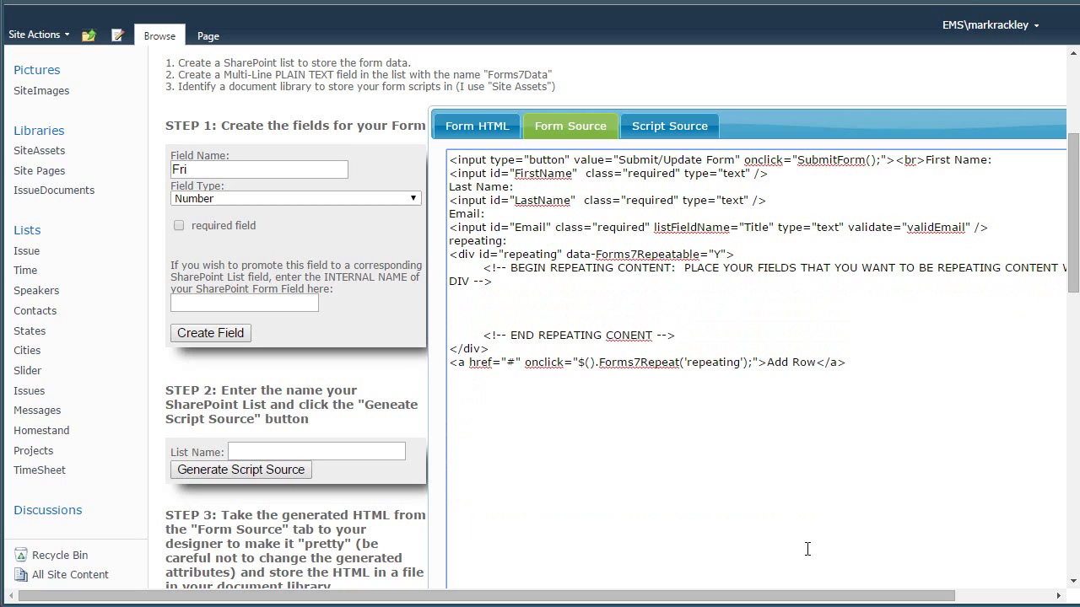
{"action": "key", "text": "ctrl+v"}
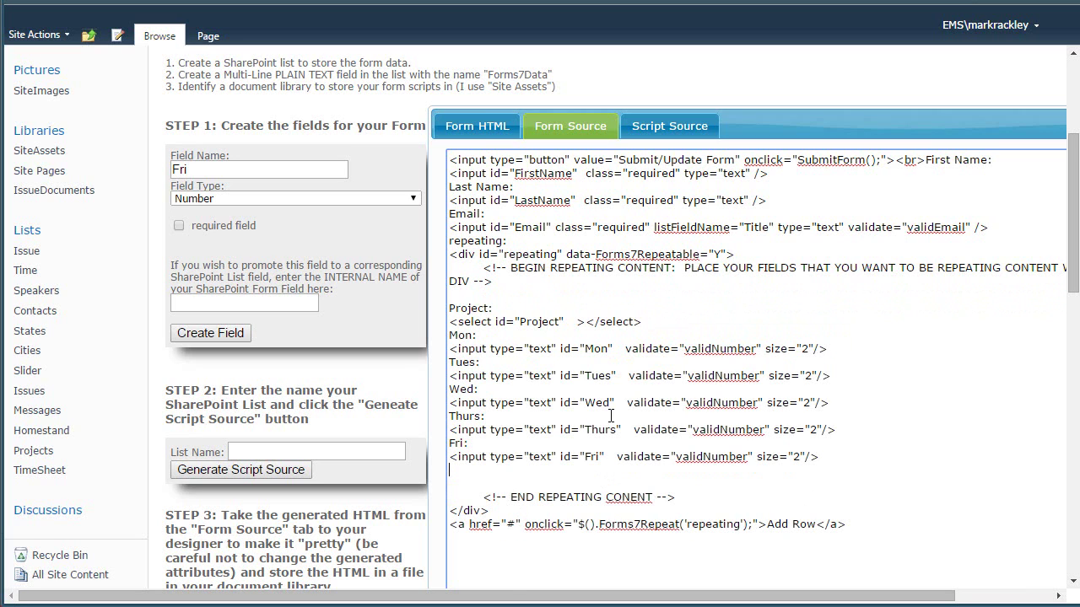
Refresh the Form HTML preview showing Project and Mon–Fri as one row above Add Row
{"action": "left_click", "coordinate": [497, 127]}
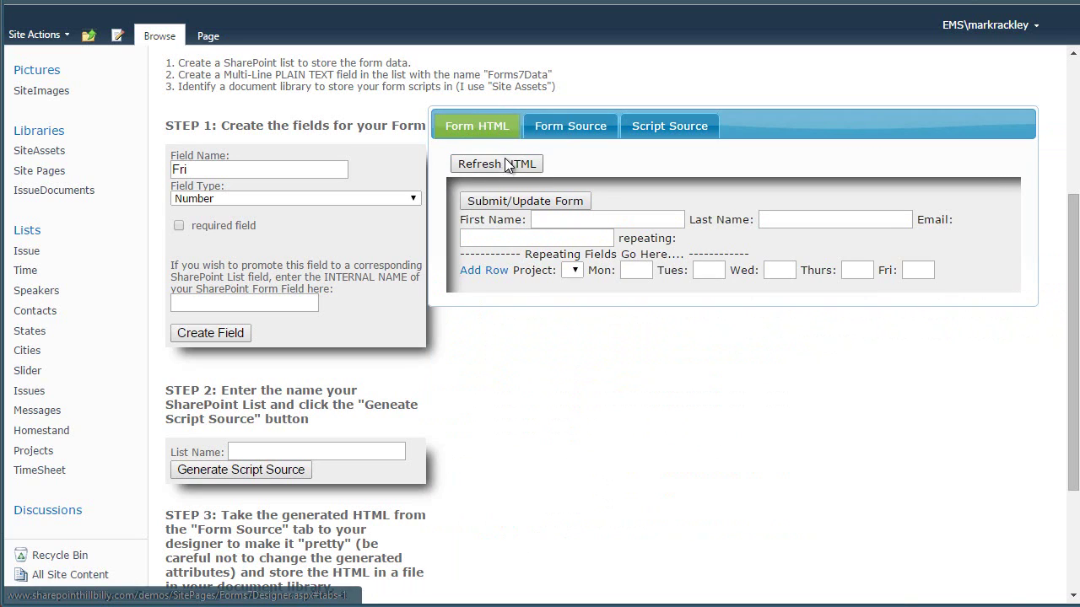
{"action": "left_click", "coordinate": [498, 164]}
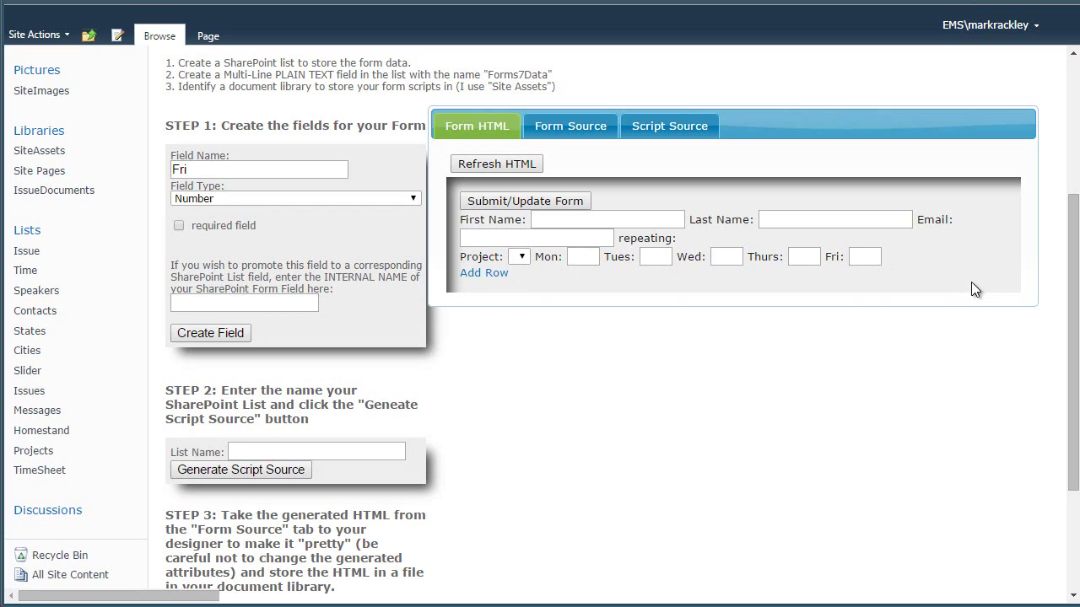
Add a Date Field named Week Ending
{"action": "double_click", "coordinate": [233, 171]}
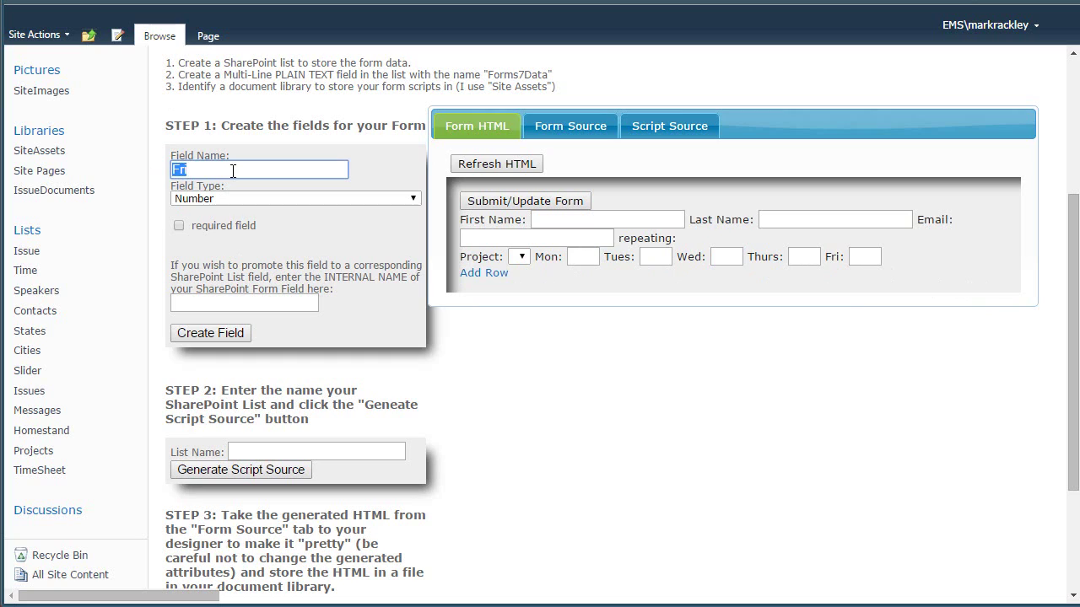
{"action": "type", "text": "Week "}
{"action": "type", "text": "Ending"}
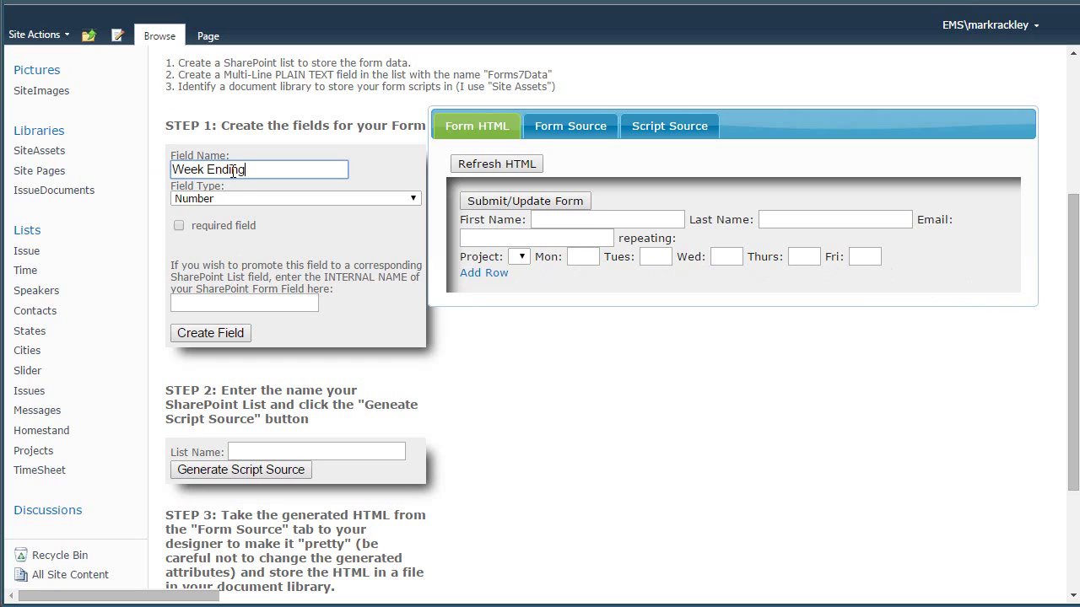
{"action": "left_click", "coordinate": [257, 201]}
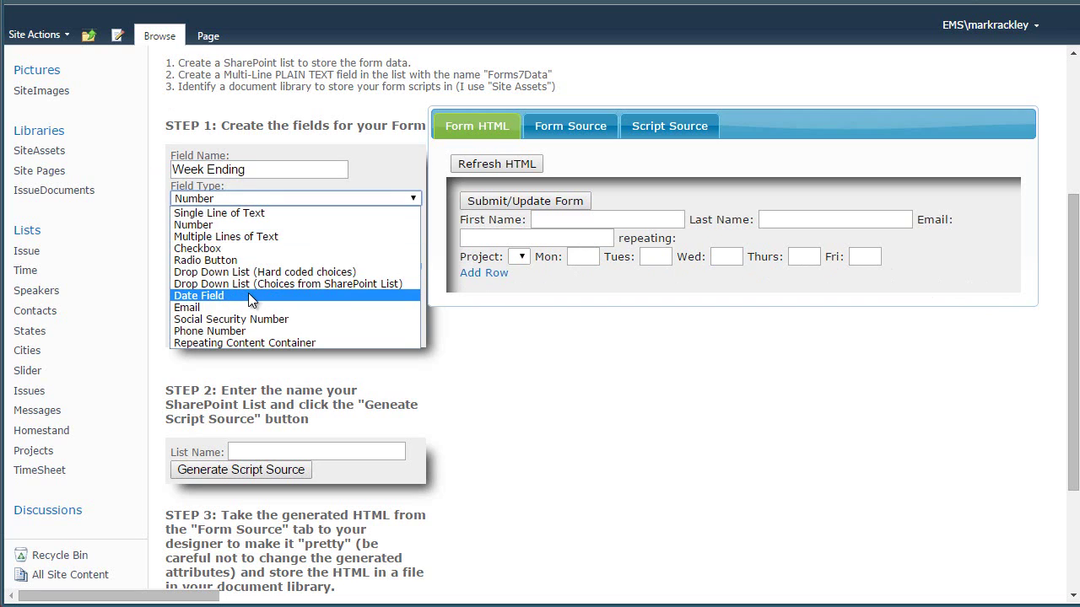
{"action": "left_click", "coordinate": [248, 293]}
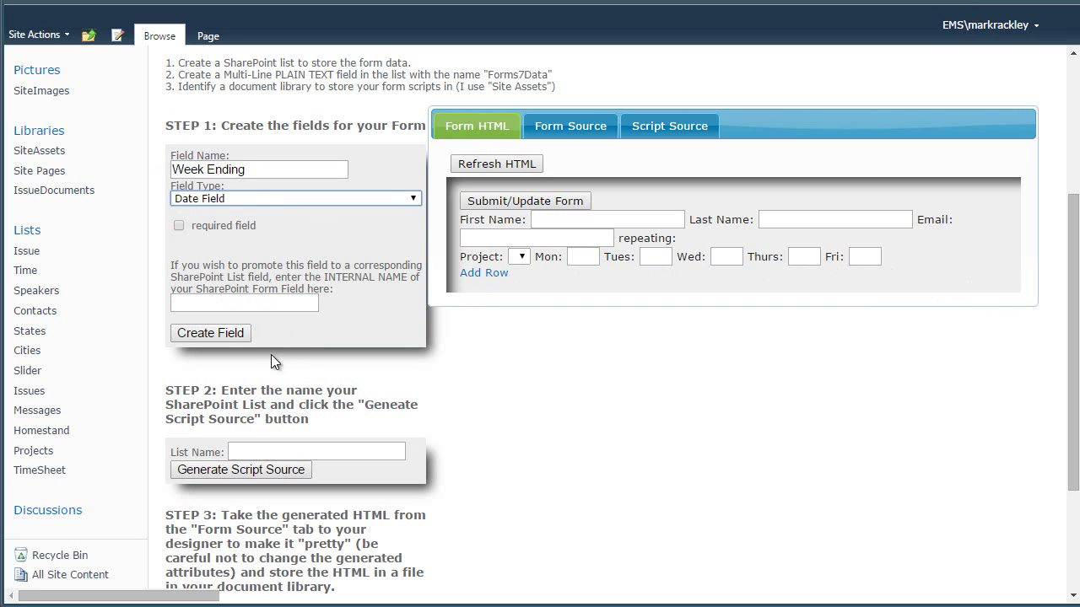
{"action": "left_click", "coordinate": [235, 334]}
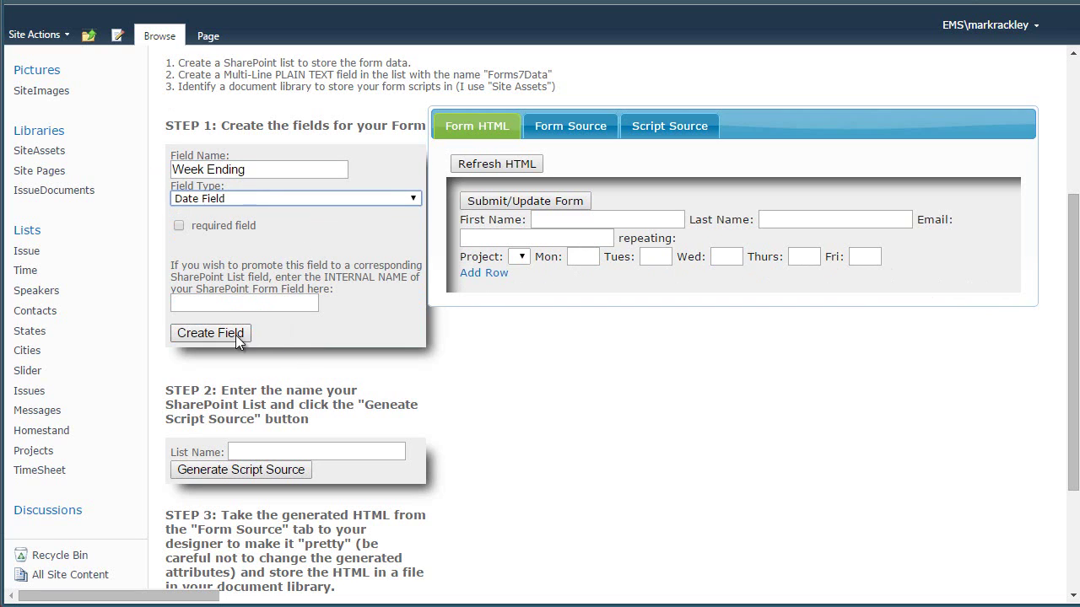
Move the Week Ending lines over the 'repeating:' label, add <br> after Email, and refresh the preview
{"action": "left_click", "coordinate": [567, 127]}
{"action": "left_click", "coordinate": [526, 540]}
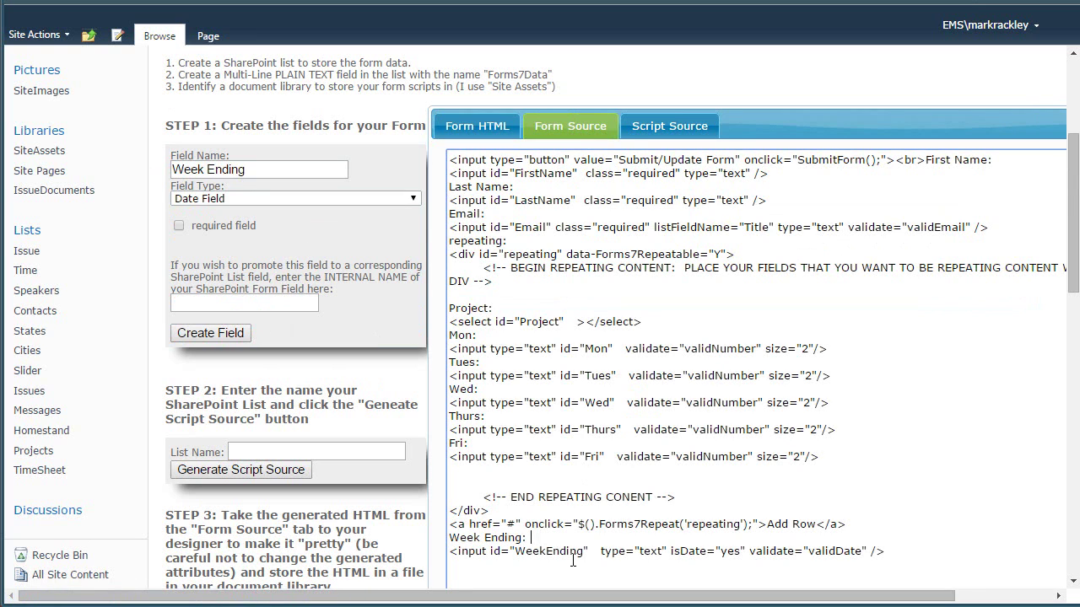
{"action": "key", "text": "shift+Down"}
{"action": "key", "text": "shift+Down"}
{"action": "key", "text": "Delete"}
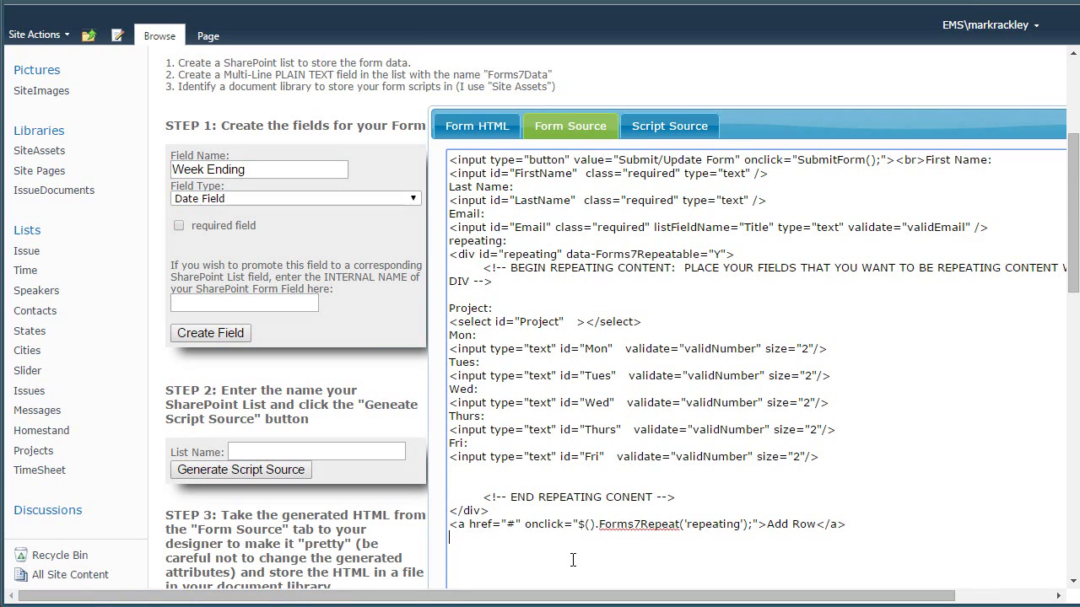
{"action": "key", "text": "Up"}
{"action": "key", "text": "Up"}
{"action": "key", "text": "Up"}
{"action": "key", "text": "Up"}
{"action": "key", "text": "Up"}
{"action": "key", "text": "Up"}
{"action": "key", "text": "Up"}
{"action": "key", "text": "Up"}
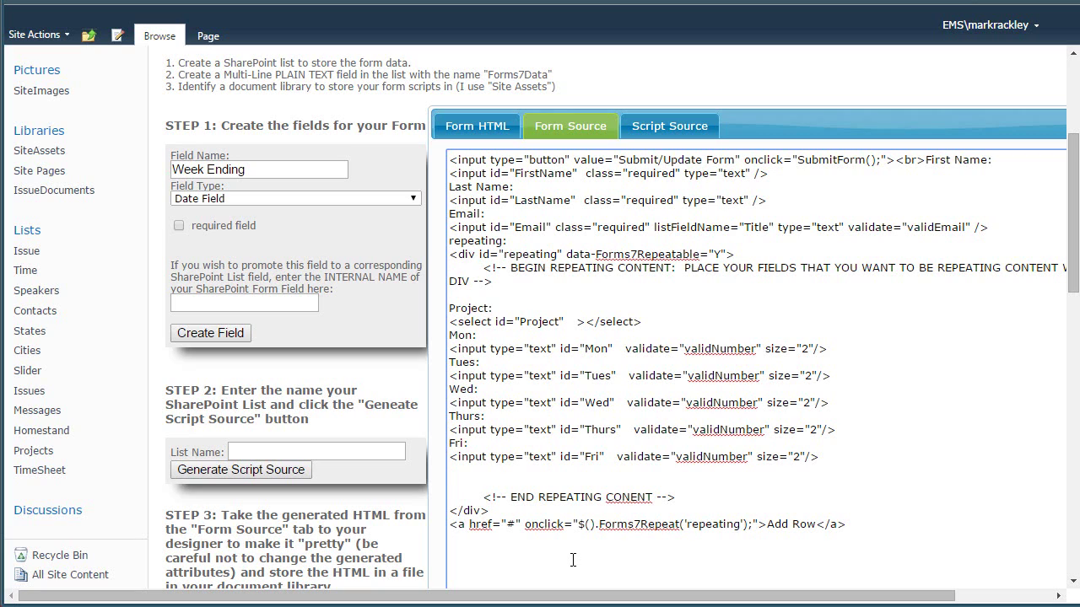
{"action": "key", "text": "shift+End"}
{"action": "key", "text": "ctrl+v"}
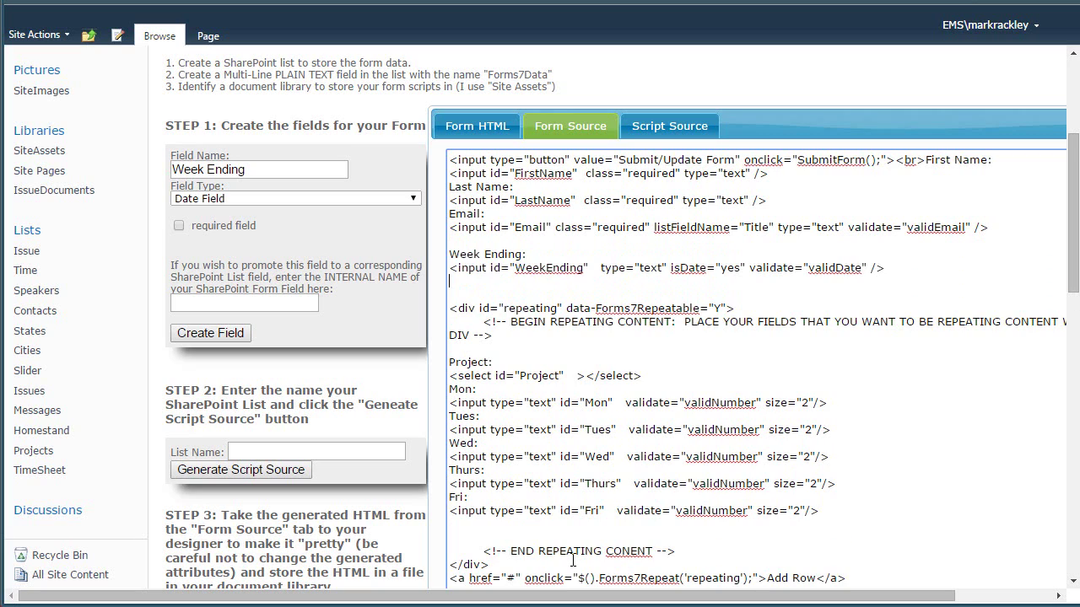
{"action": "key", "text": "Return"}
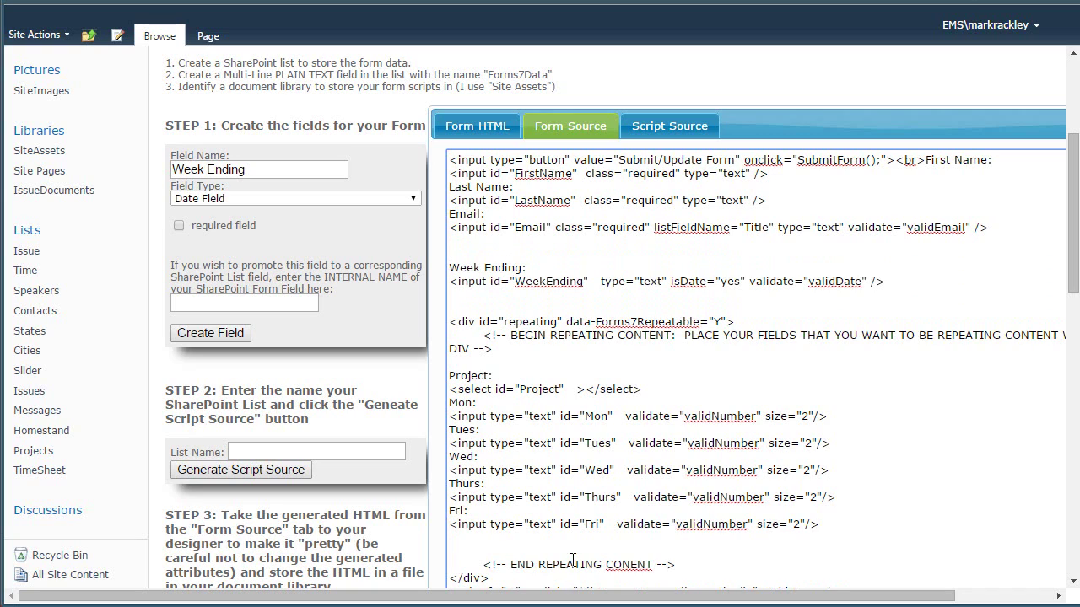
{"action": "key", "text": "BackSpace"}
{"action": "type", "text": "r>"}
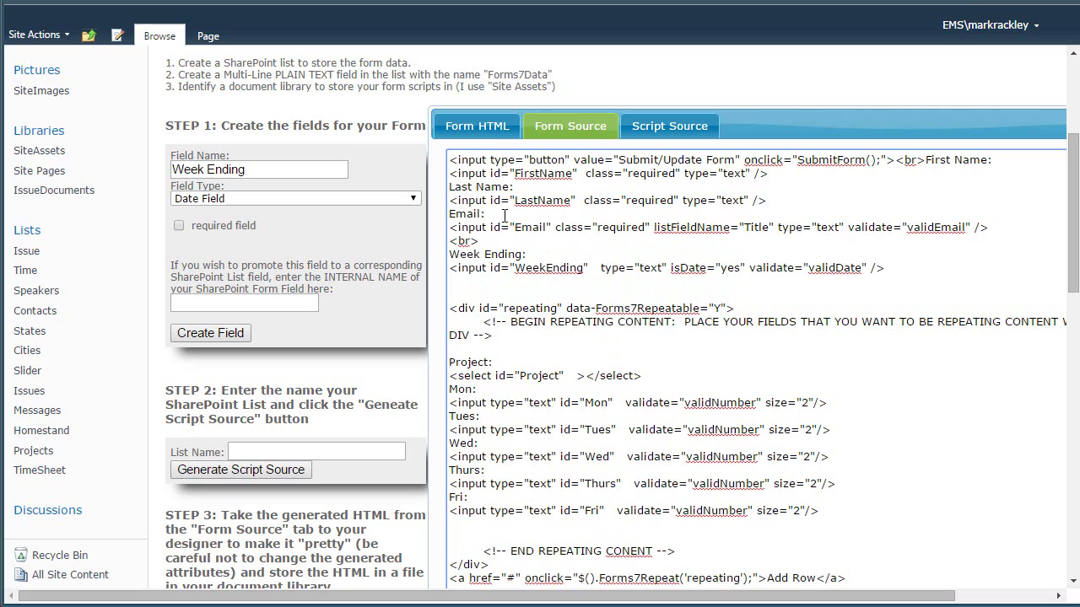
{"action": "left_click", "coordinate": [488, 131]}
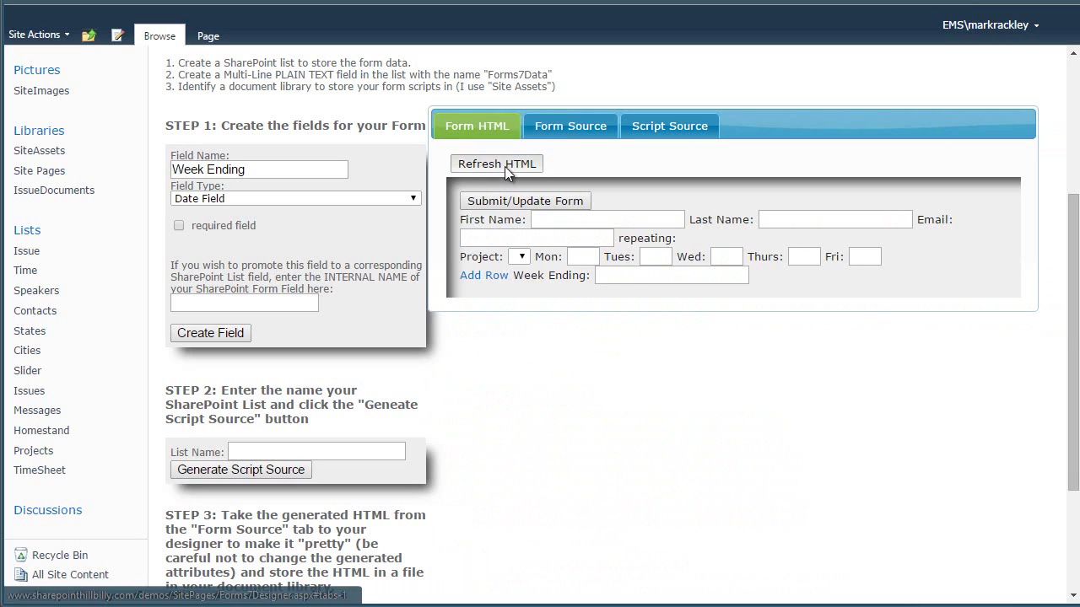
{"action": "left_click", "coordinate": [503, 164]}
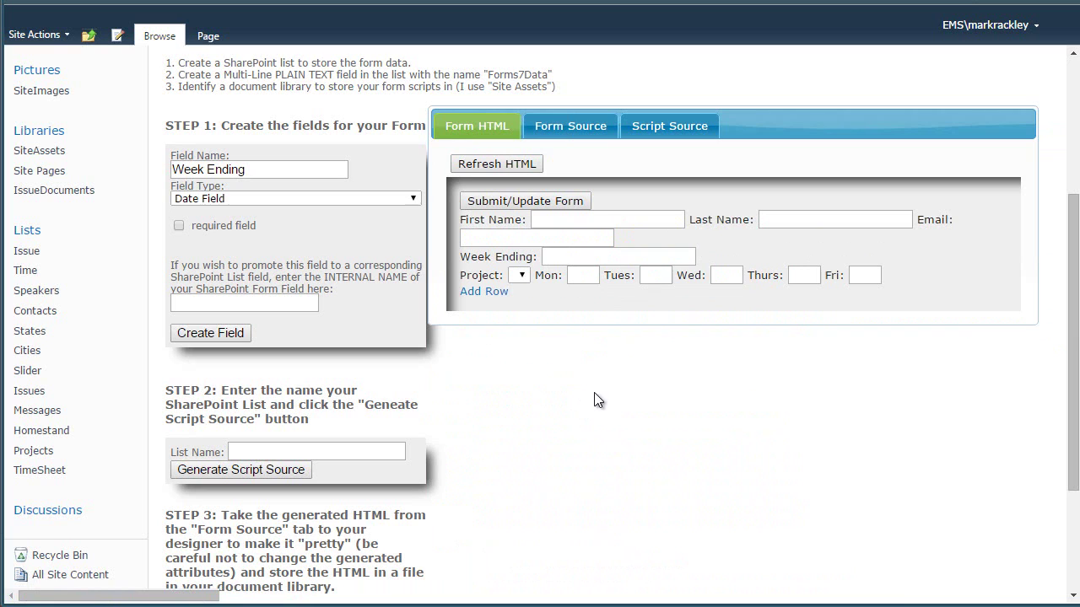
Set List Name to Timesheets, generate the script source, and dismiss the success alert
{"action": "scroll", "coordinate": [573, 396], "scroll_direction": "down", "scroll_amount": 2}
{"action": "left_click", "coordinate": [290, 283]}
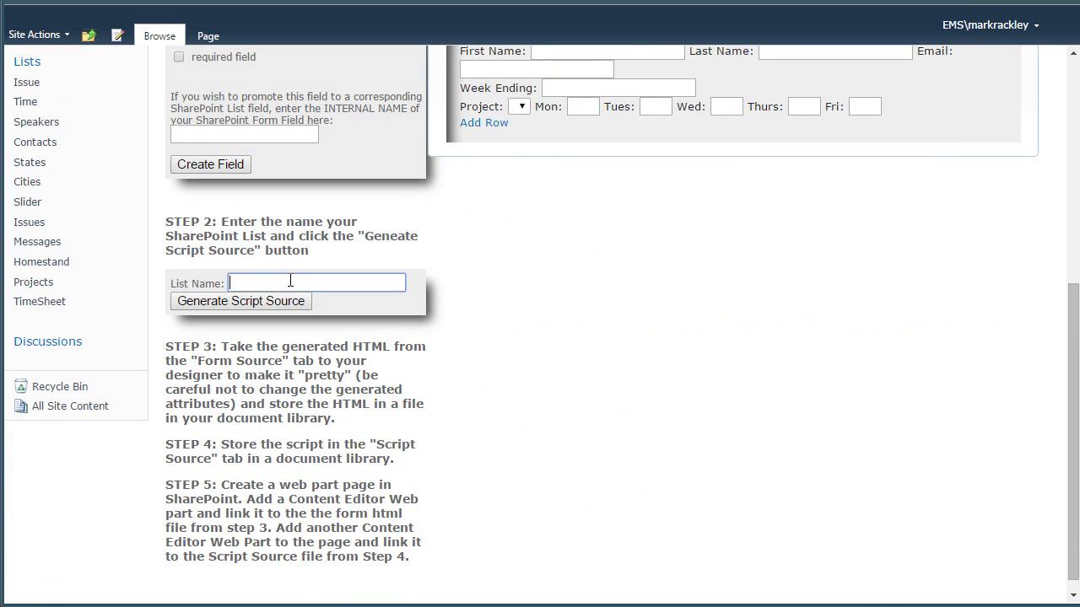
{"action": "type", "text": "Timesheet"}
{"action": "type", "text": "s"}
{"action": "left_click", "coordinate": [250, 302]}
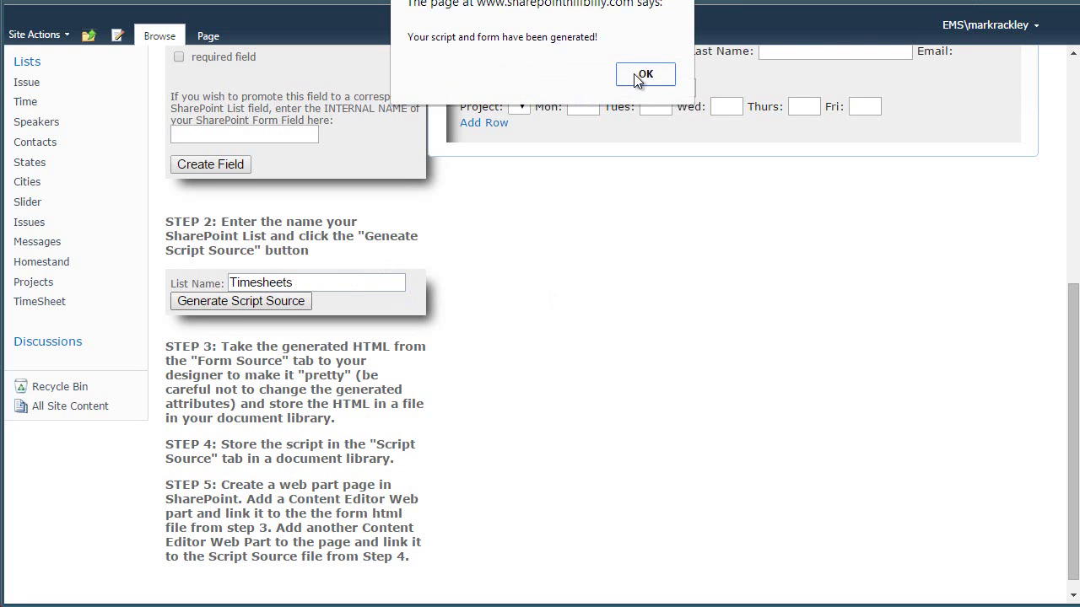
{"action": "left_click", "coordinate": [644, 74]}
{"action": "scroll", "coordinate": [642, 396], "scroll_direction": "up", "scroll_amount": 4}
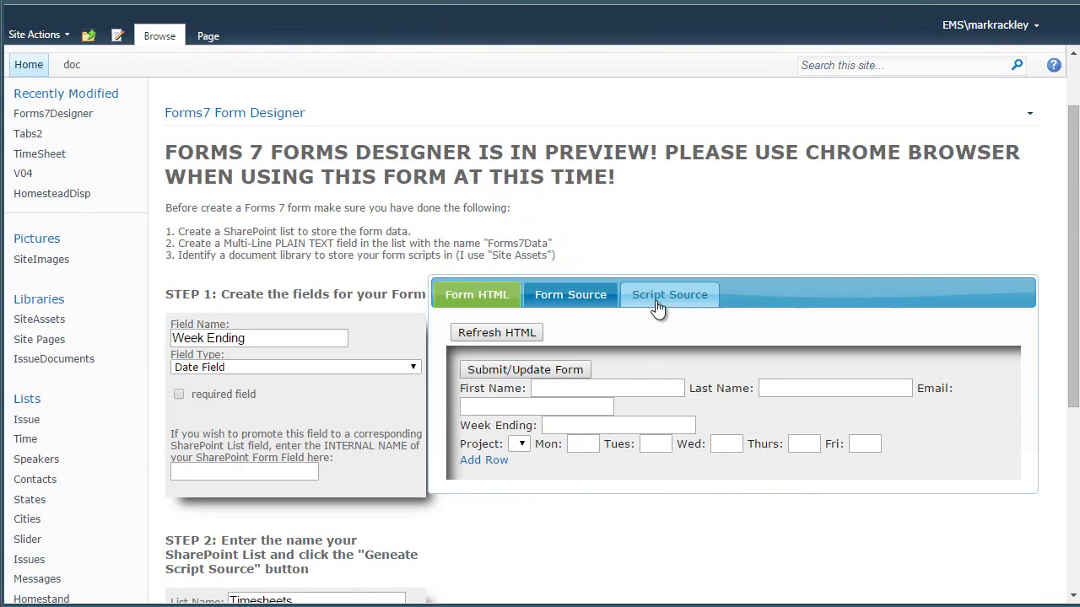
Show the generated Timesheets script source in the Script Source tab and select all of it for copying
{"action": "left_click", "coordinate": [658, 309]}
{"action": "scroll", "coordinate": [666, 312], "scroll_direction": "down", "scroll_amount": 2}
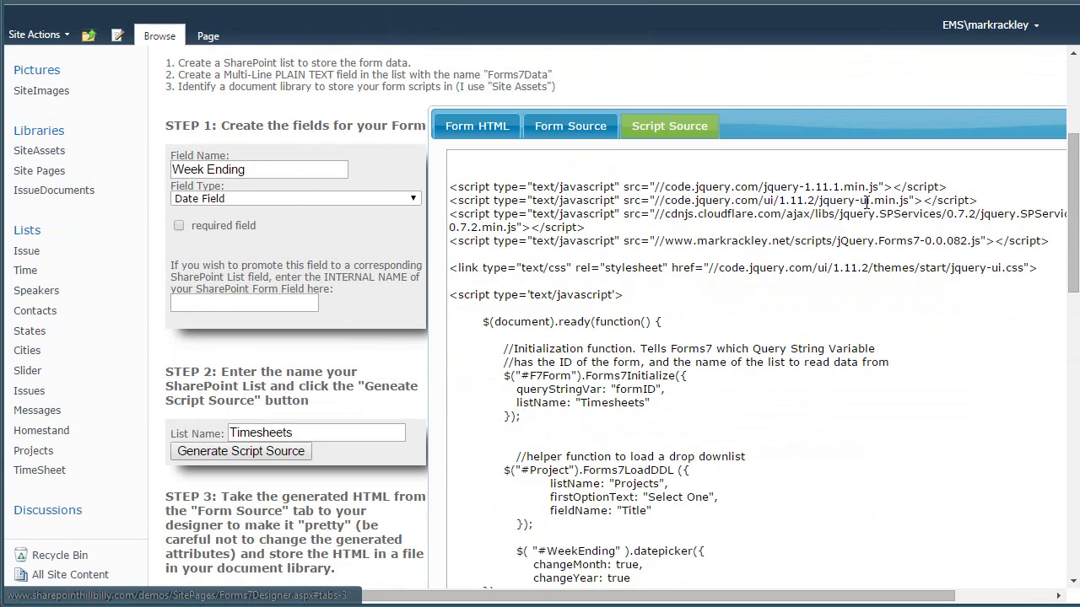
{"action": "scroll", "coordinate": [843, 313], "scroll_direction": "down", "scroll_amount": 1}
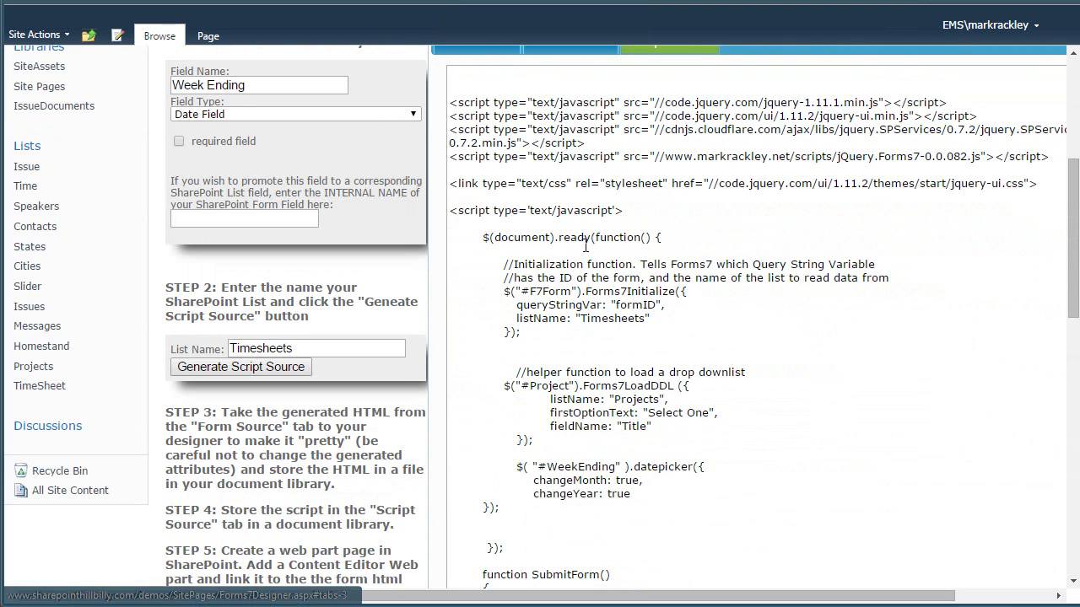
{"action": "scroll", "coordinate": [564, 526], "scroll_direction": "down", "scroll_amount": 2}
{"action": "scroll", "coordinate": [717, 340], "scroll_direction": "up", "scroll_amount": 1}
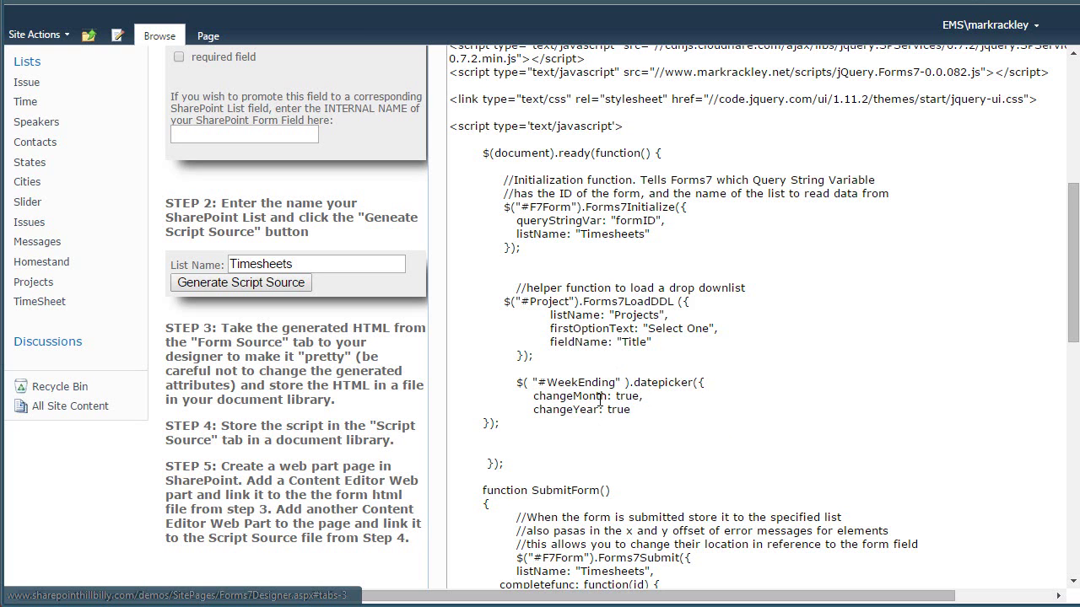
{"action": "scroll", "coordinate": [768, 449], "scroll_direction": "up", "scroll_amount": 4}
{"action": "scroll", "coordinate": [767, 447], "scroll_direction": "down", "scroll_amount": 2}
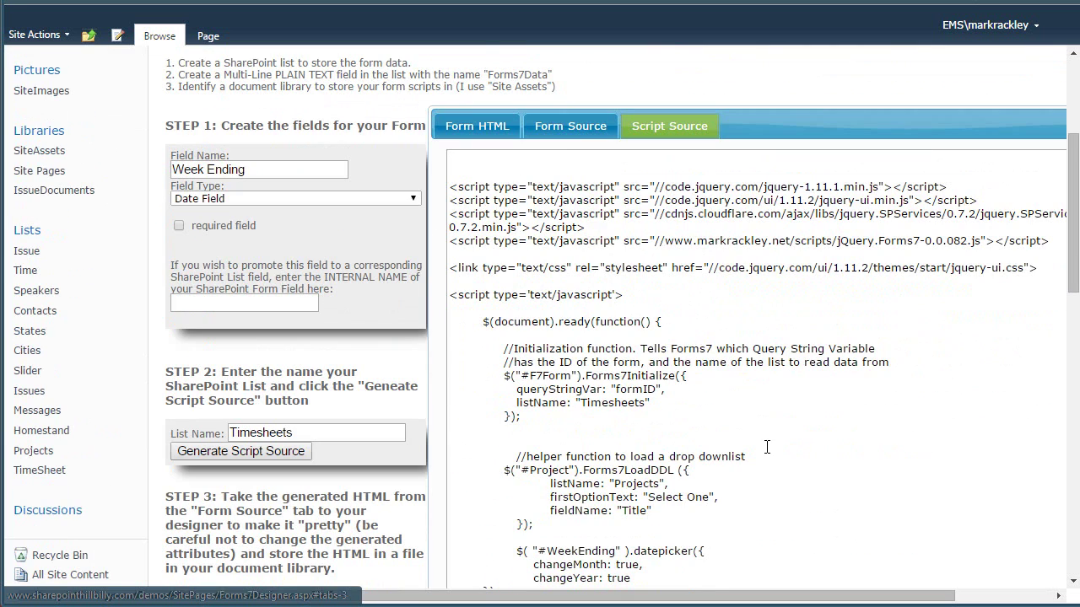
{"action": "left_click", "coordinate": [747, 315]}
{"action": "key", "text": "ctrl+a"}
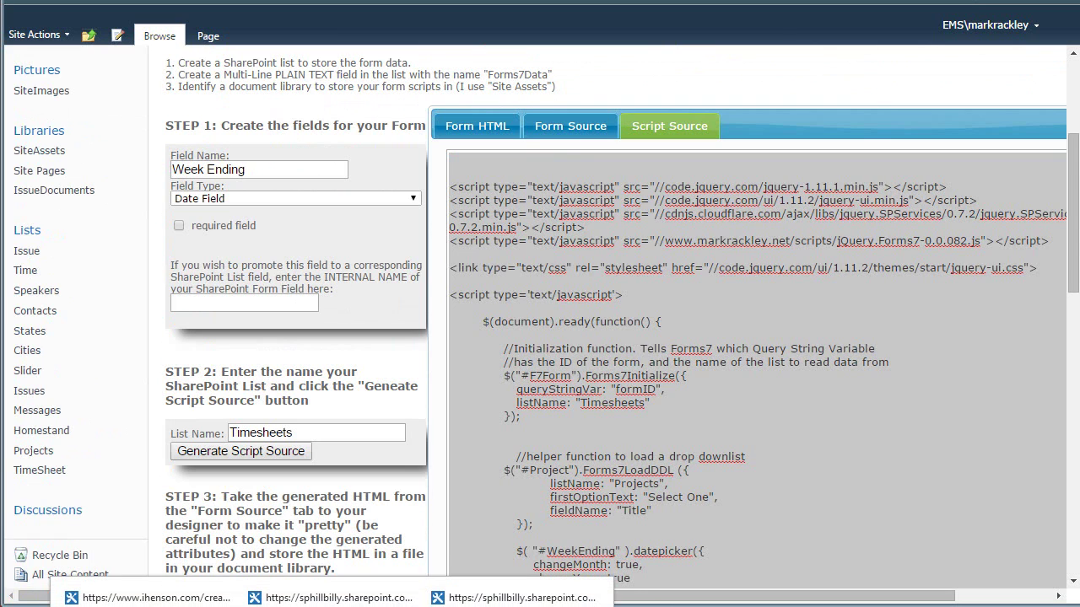
Replace all of test.js with the generated script, adding two blank lines after it
{"action": "left_click", "coordinate": [515, 597]}
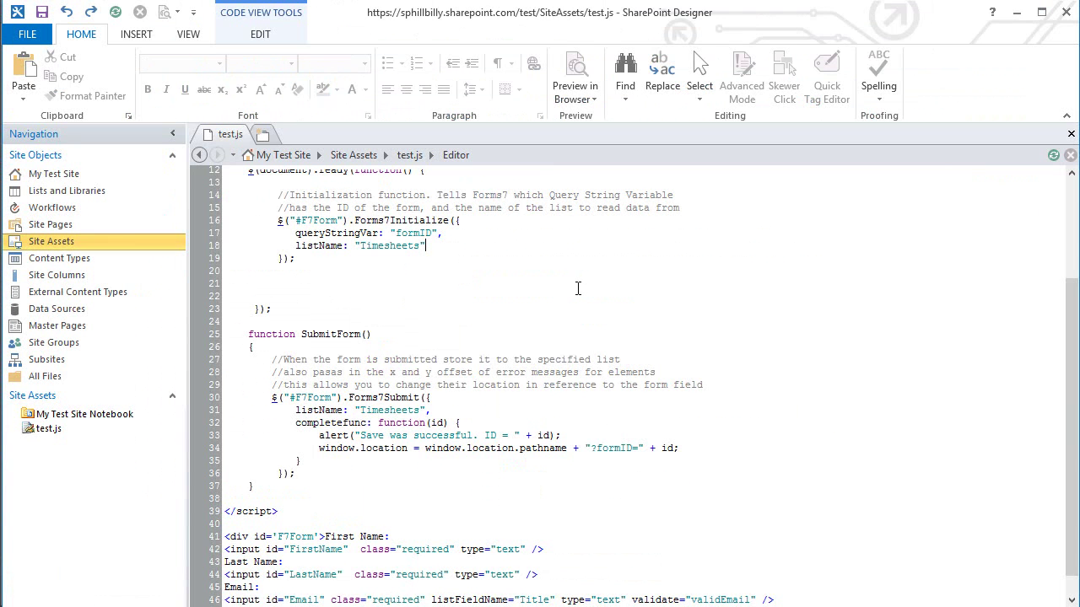
{"action": "key", "text": "ctrl+a"}
{"action": "key", "text": "ctrl+v"}
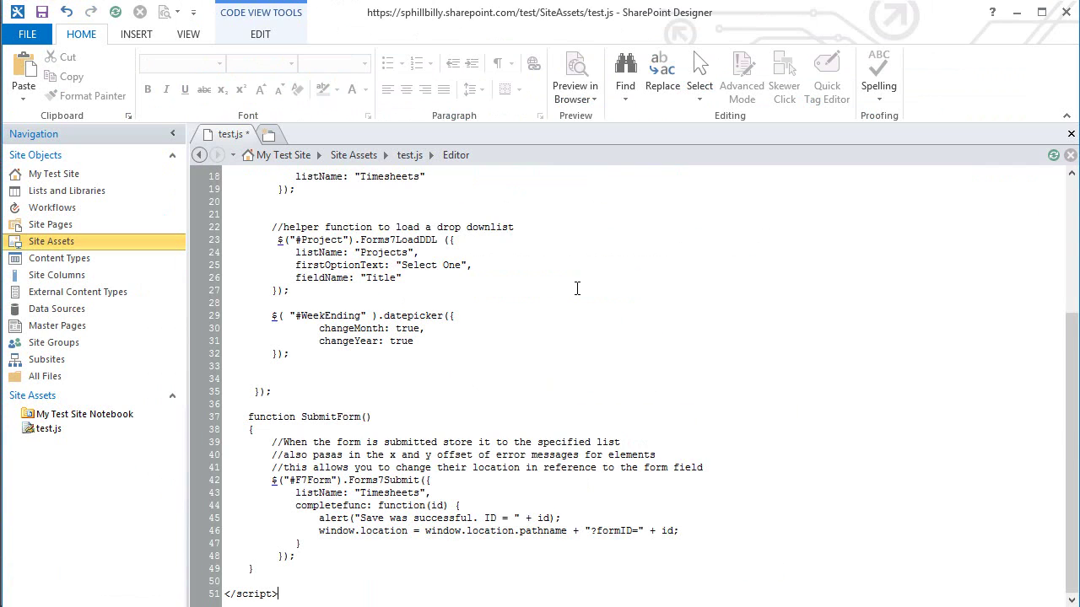
{"action": "key", "text": "Return"}
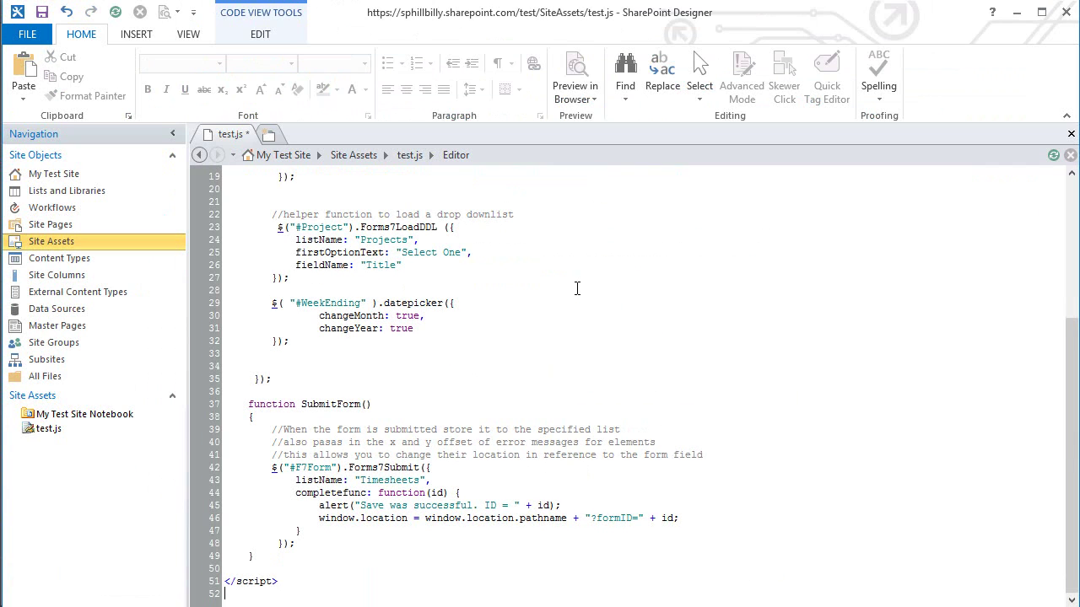
{"action": "key", "text": "Return"}
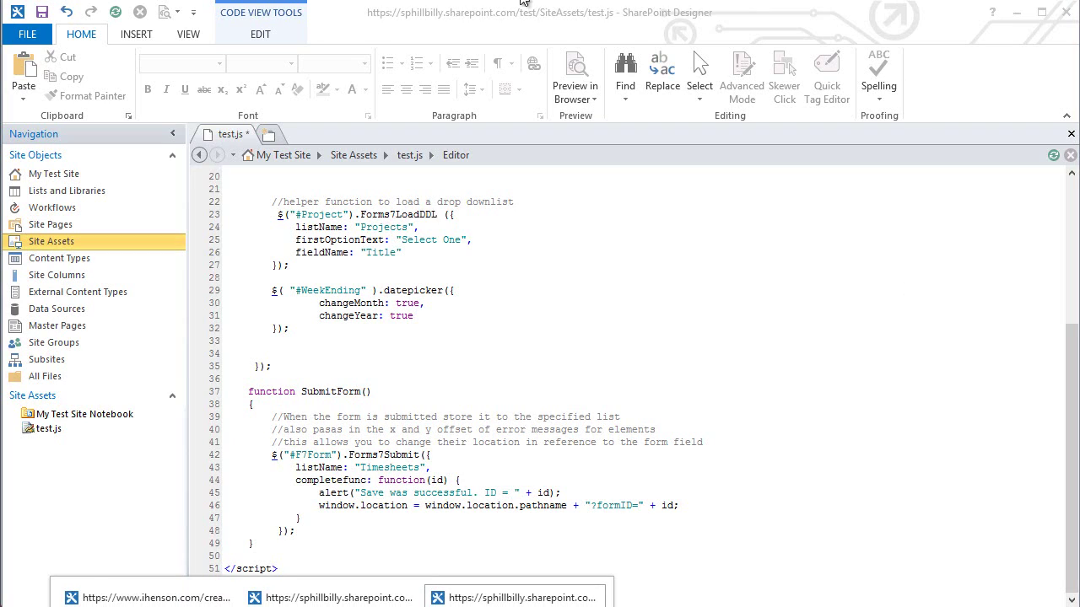
Show the generated form HTML in Form Source and select all of it
{"action": "left_click", "coordinate": [339, 598]}
{"action": "left_click", "coordinate": [558, 131]}
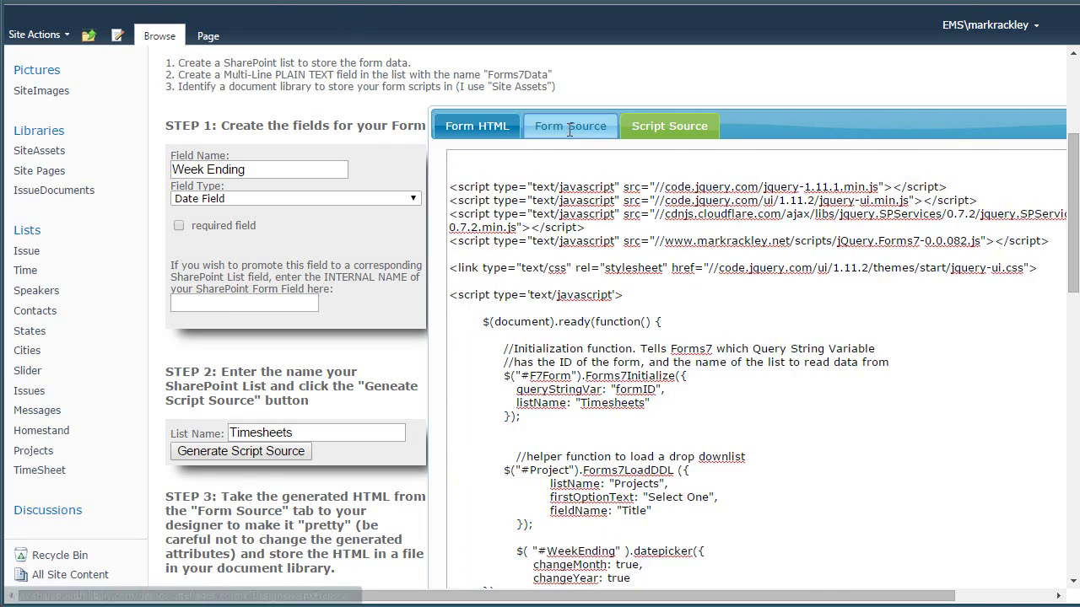
{"action": "scroll", "coordinate": [614, 364], "scroll_direction": "down", "scroll_amount": 1}
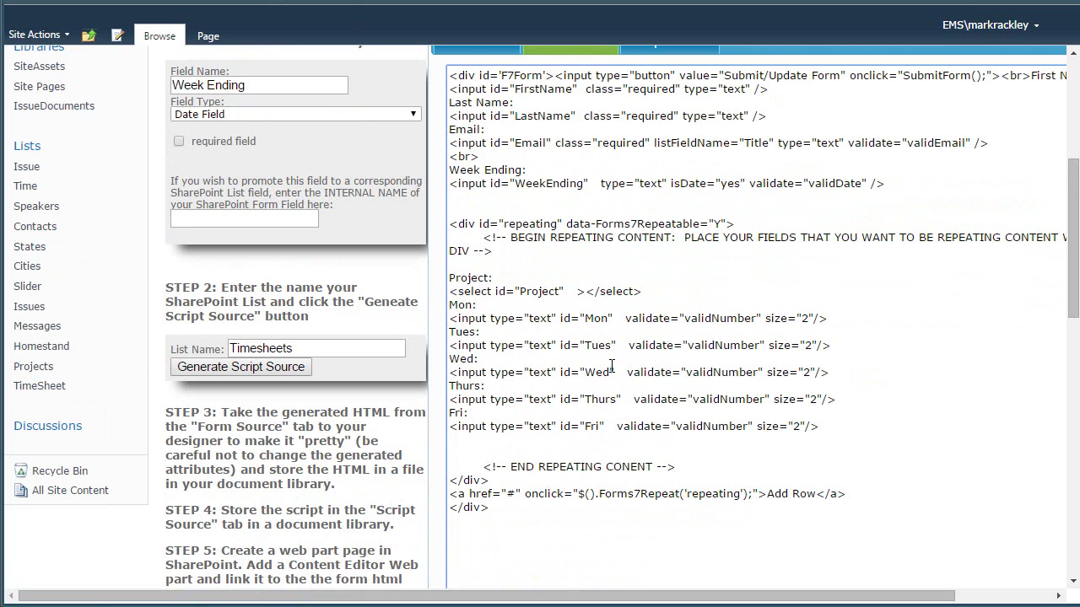
{"action": "key", "text": "ctrl+a"}
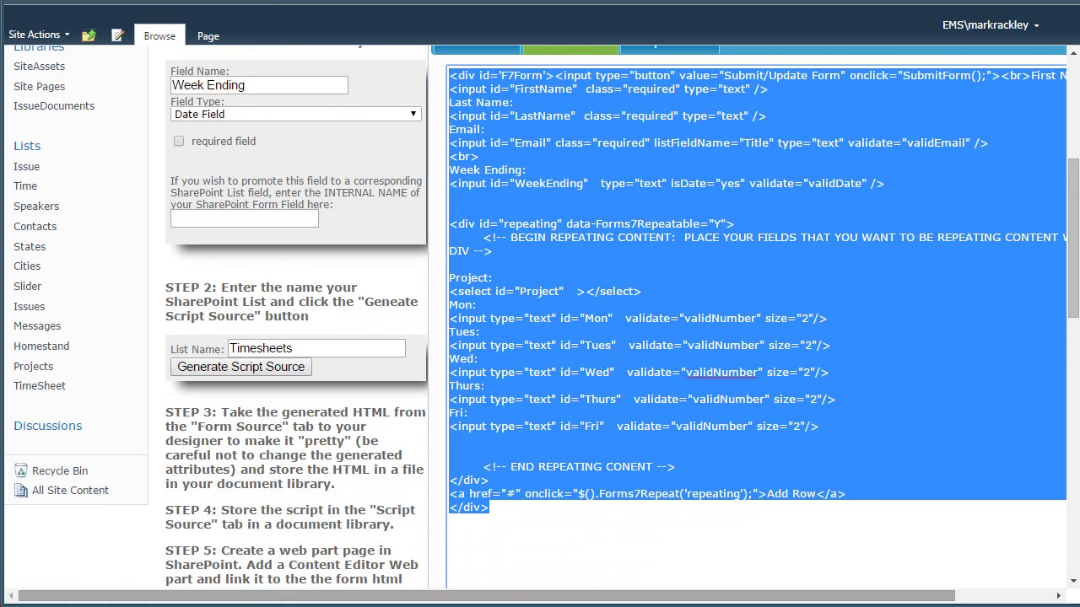
Paste the generated form HTML below </script> in test.js and save the file
{"action": "left_click", "coordinate": [800, 601]}
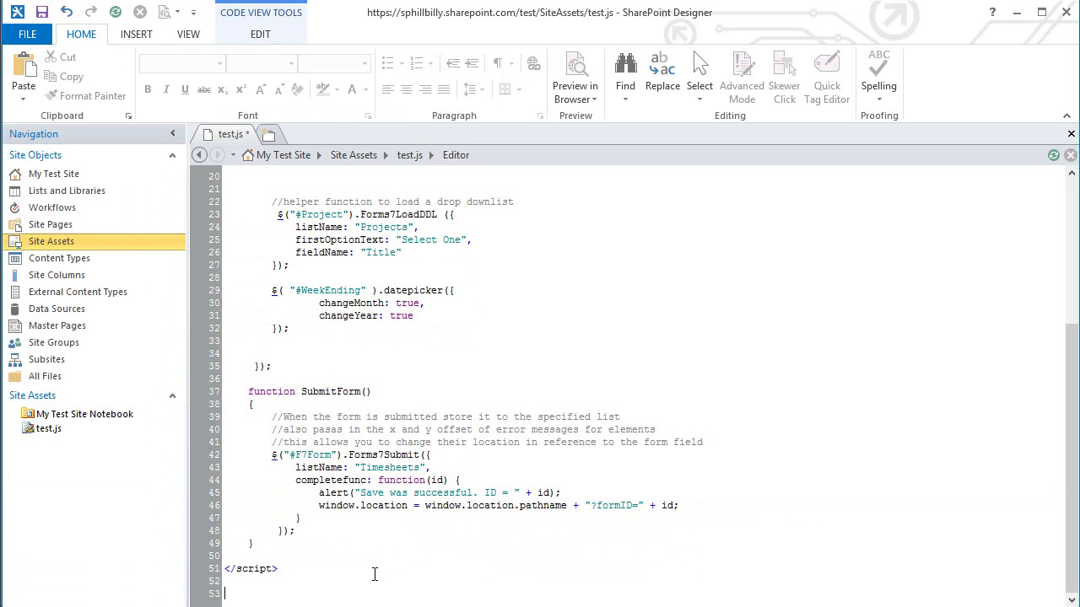
{"action": "type", "text": "<div id='F7Form'><input type=\"button\" value=\"Submit/Update Form\" onclick=\"SubmitForm();\"><br>First Name: <input id=\"FirstName\"  class=\"required\" type=\"text\" /> Last Name: <input id=\"LastName\"  class=\"required\" type=\"text\" /> Email: <input id=\"Email\" class=\"required\" listFieldName=\"Title\" type=\"text\" validate=\"validEmail\" /> <br> Week Ending: <input id=\"WeekEnding\"   type=\"text\" isDate=\"yes\" validate=\"validDate\" />   <div id=\"repeating\" data-Forms7Repeatable=\"Y\">     <!-- BEGIN REPEATING CONTENT:  PLACE YOUR FIELDS THAT YOU WANT TO BE REPEATING CONTENT WITHIN THIS DIV -->  Project: <select id=\"Project\"   ></select> Mon: <input type=\"text\" id=\"Mon\"   validate=\"validNumber\" size=\"2\"/> Tues: <input type=\"text\" id=\"Tues\"   validate=\"validNumber\" size=\"2\"/> Wed: <input type=\"text\" id=\"Wed\"   validate=\"validNumber\" size=\"2\"/> Thurs: <input type=\"text\" id=\"Thurs\"   validate=\"validNumber\" size=\"2\"/> Fri: <input type=\"text\" id=\"Fri\"   validate=\"validNumber\" size=\"2\"/>       <!-- END REPEATING CONENT --> </div> <a href=\"#\" onclick=\"$().Forms7Repeat('repeating');\">Add Row</a> </div>"}
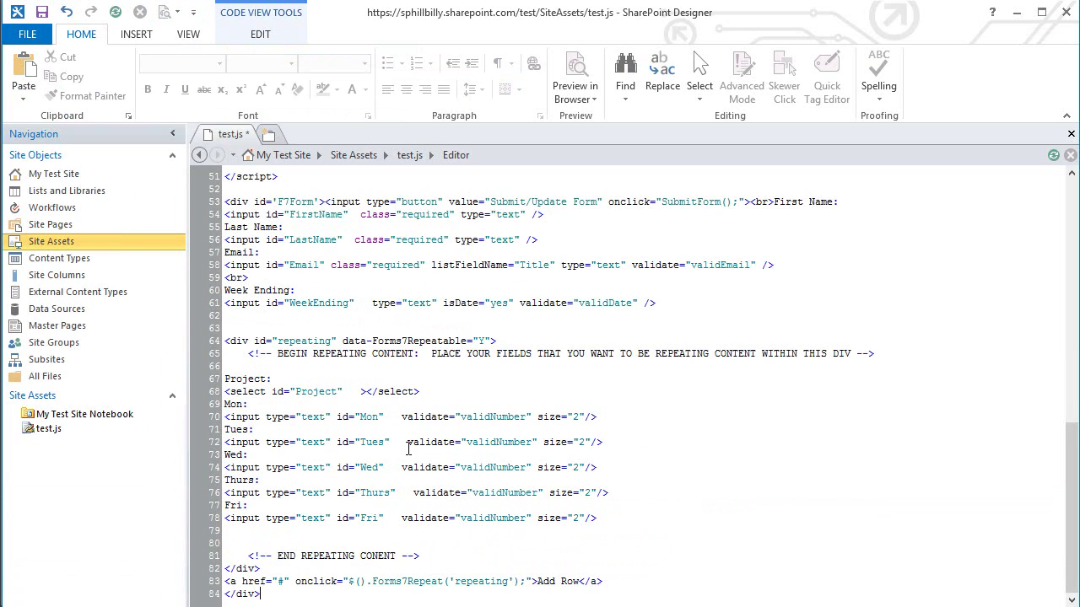
{"action": "scroll", "coordinate": [408, 449], "scroll_direction": "up", "scroll_amount": 1}
{"action": "scroll", "coordinate": [408, 445], "scroll_direction": "up", "scroll_amount": 4}
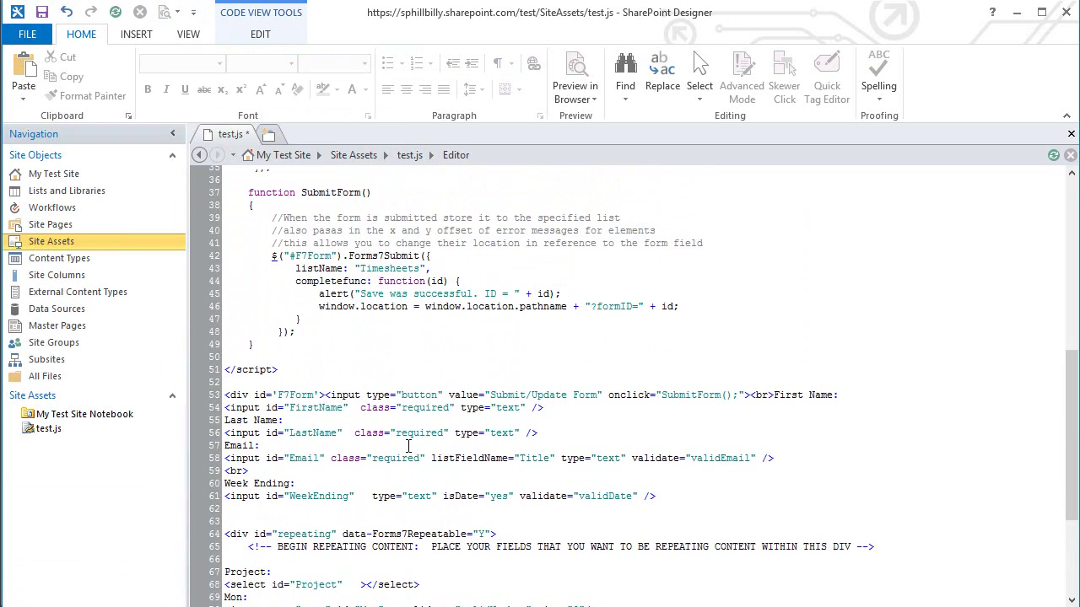
{"action": "scroll", "coordinate": [438, 444], "scroll_direction": "down", "scroll_amount": 4}
{"action": "scroll", "coordinate": [477, 442], "scroll_direction": "down", "scroll_amount": 1}
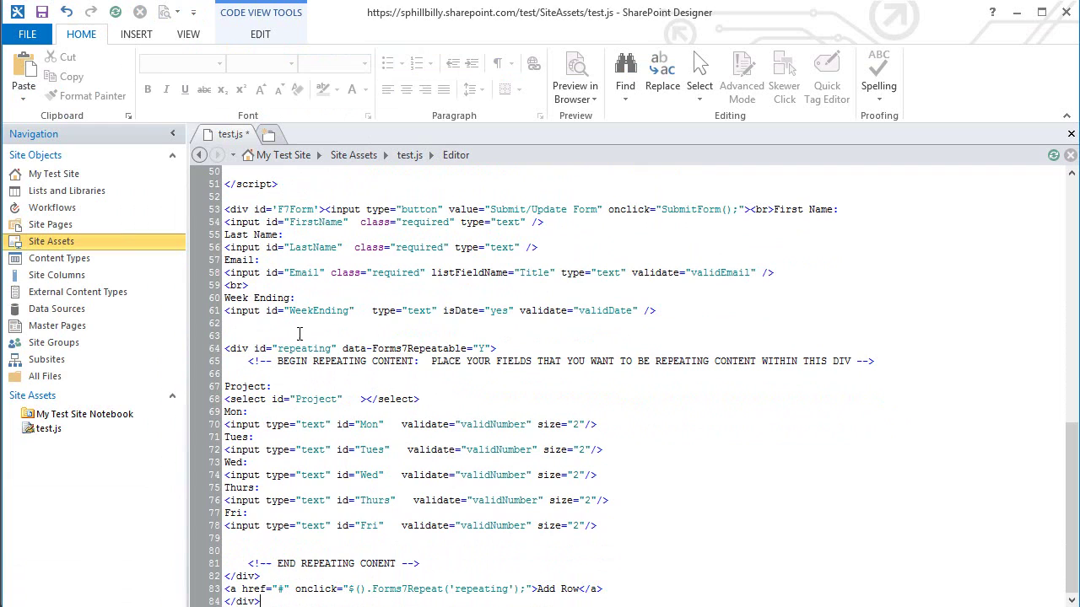
{"action": "left_click", "coordinate": [41, 12]}
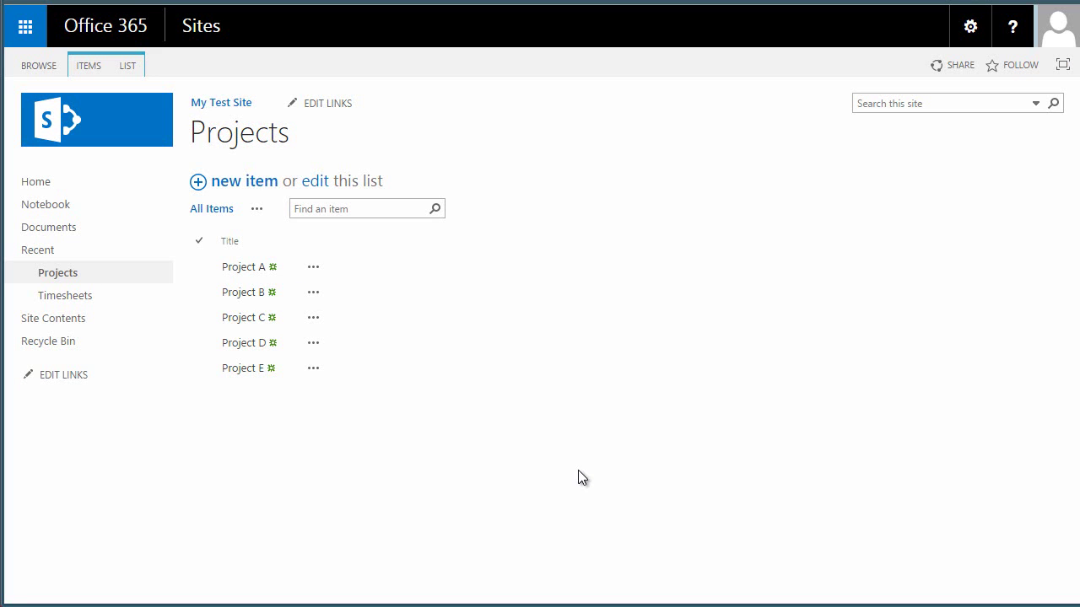
Go through Site Contents and Site Pages to the Test page
{"action": "left_click", "coordinate": [70, 325]}
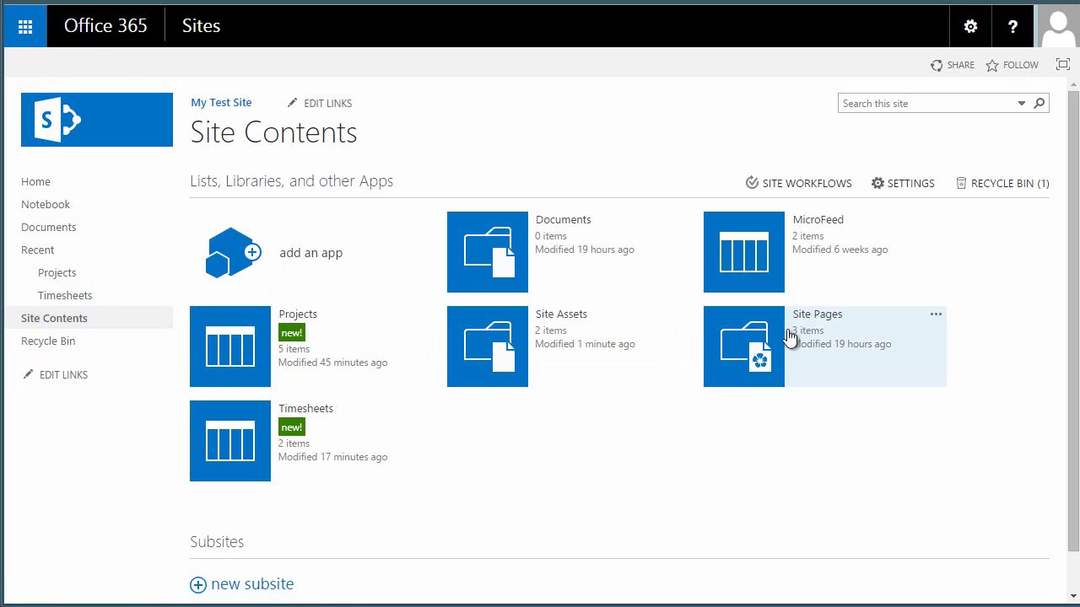
{"action": "left_click", "coordinate": [764, 336]}
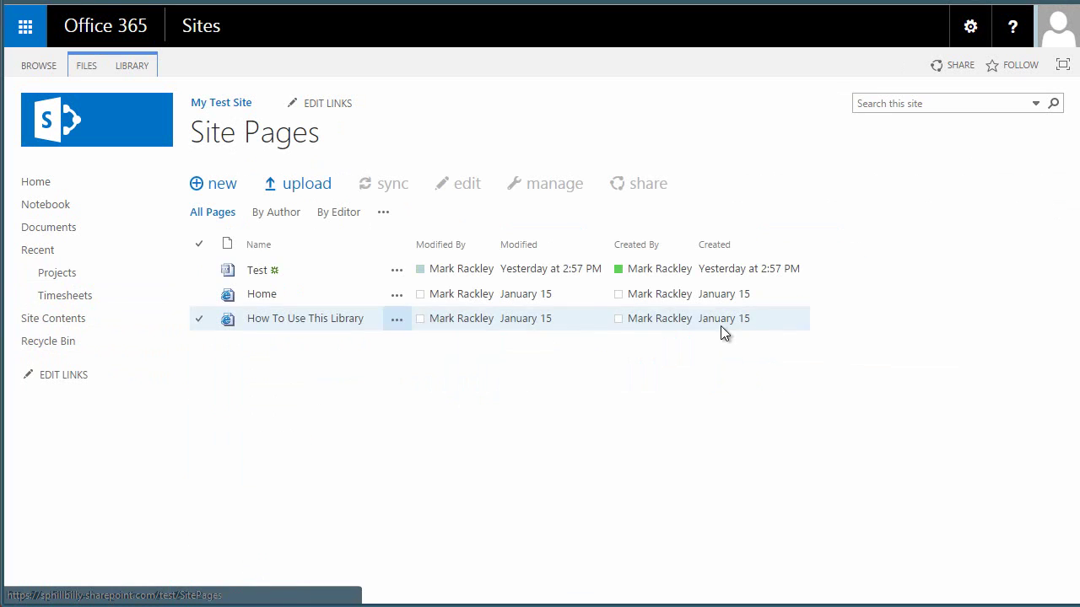
{"action": "left_click", "coordinate": [253, 272]}
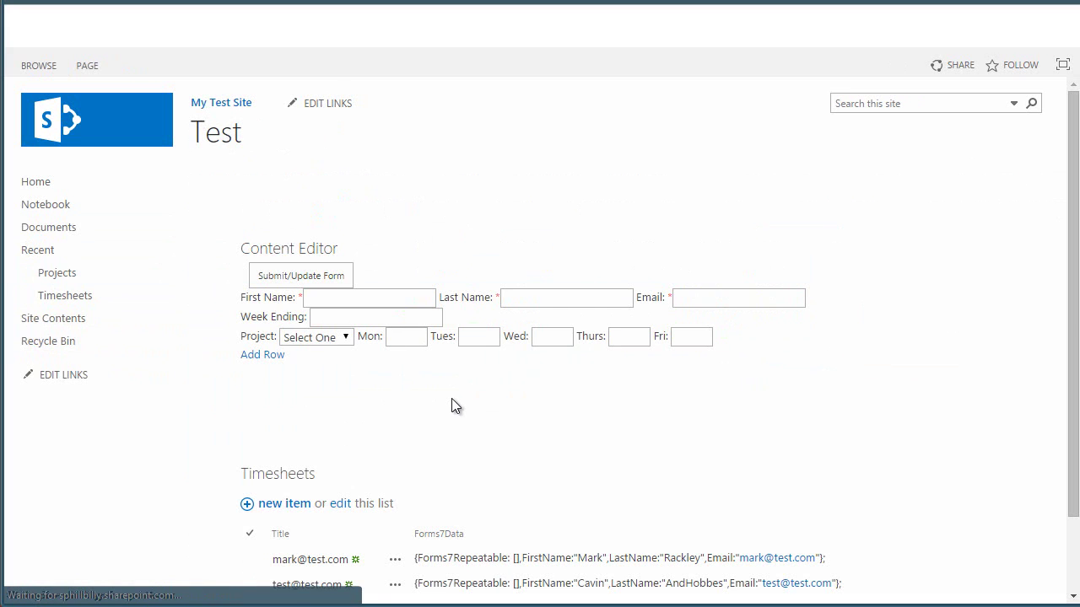
{"action": "scroll", "coordinate": [452, 389], "scroll_direction": "down", "scroll_amount": 1}
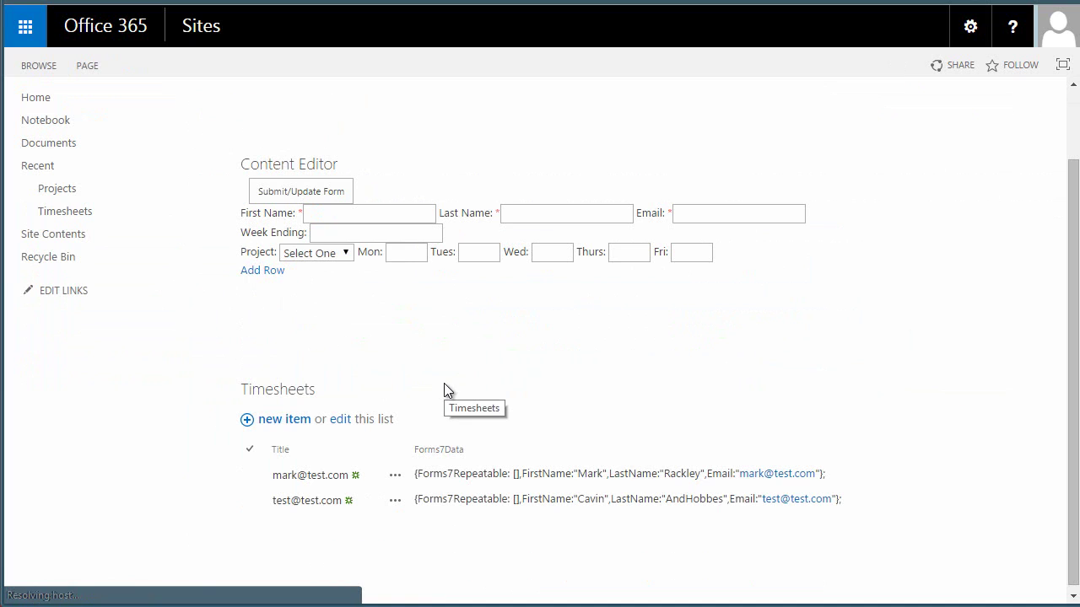
{"action": "left_click", "coordinate": [384, 217]}
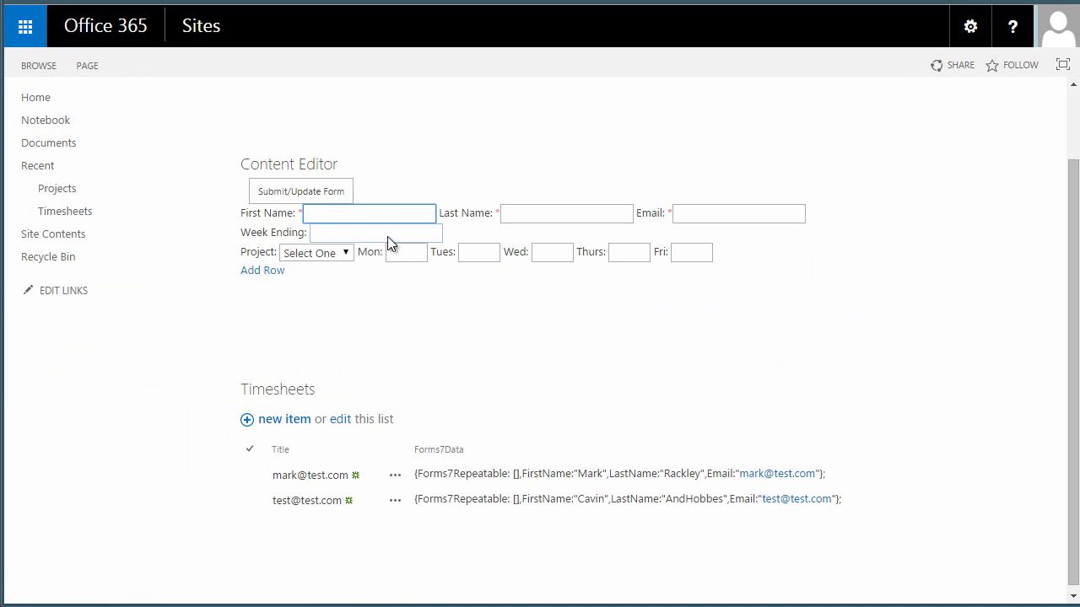
{"action": "key", "text": "Tab"}
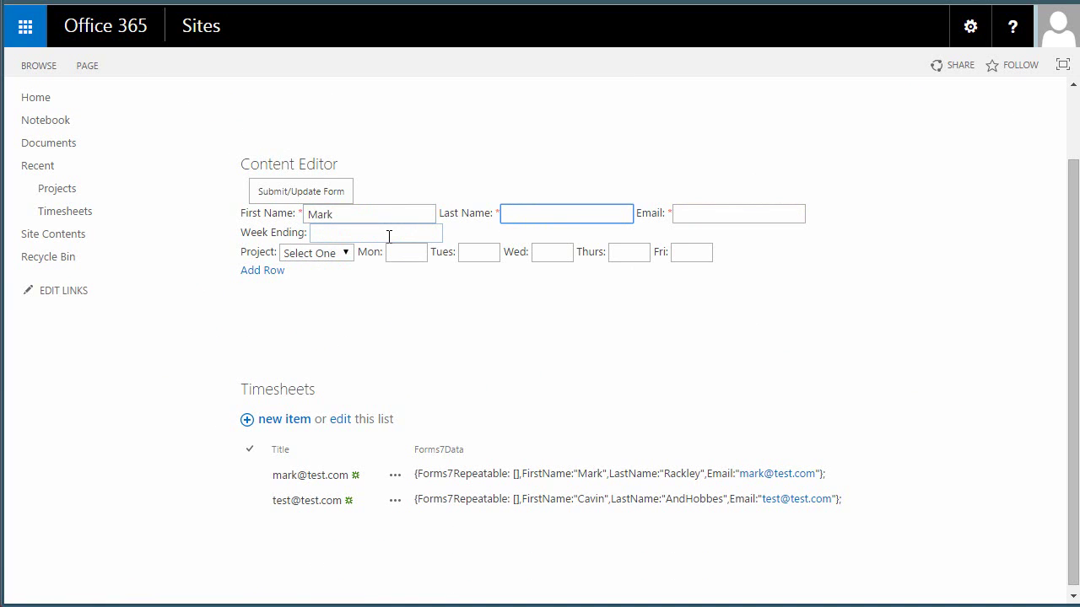
{"action": "key", "text": "Tab"}
{"action": "type", "text": "test@"}
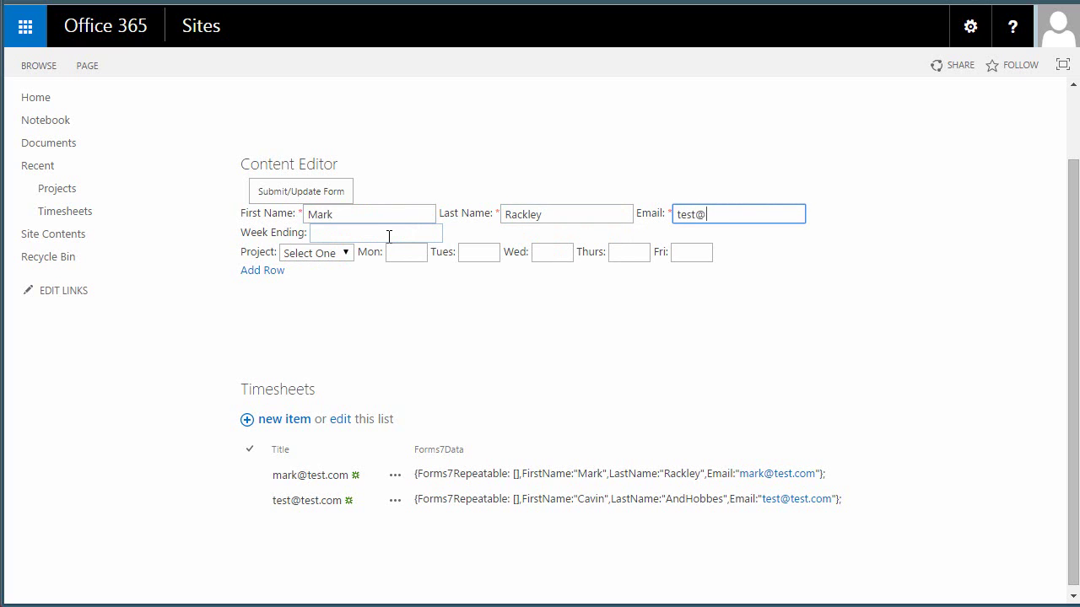
{"action": "type", "text": "test.com"}
{"action": "left_click", "coordinate": [394, 234]}
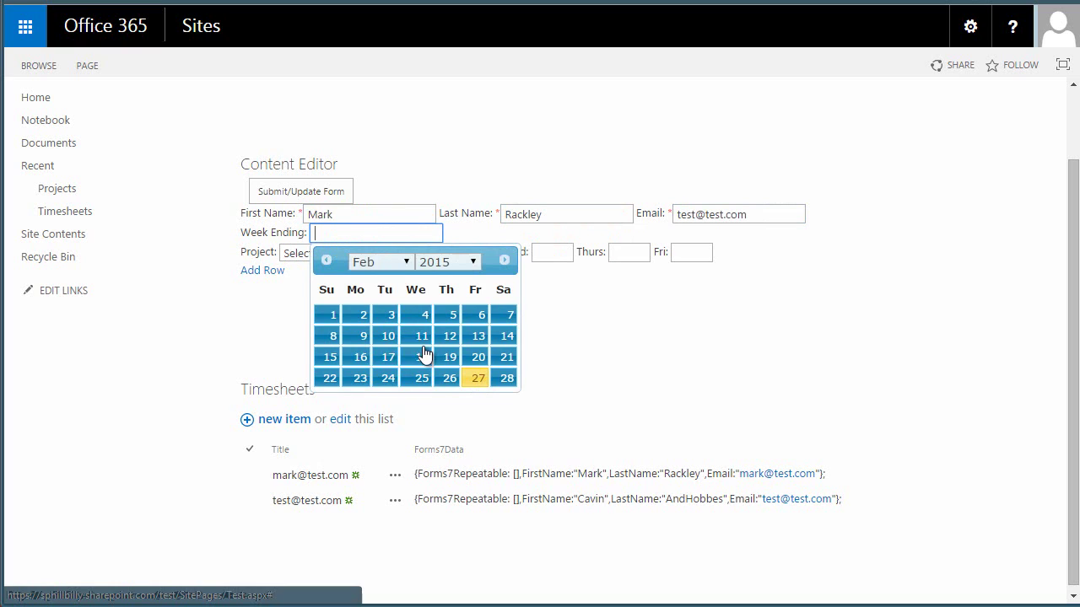
{"action": "left_click", "coordinate": [416, 358]}
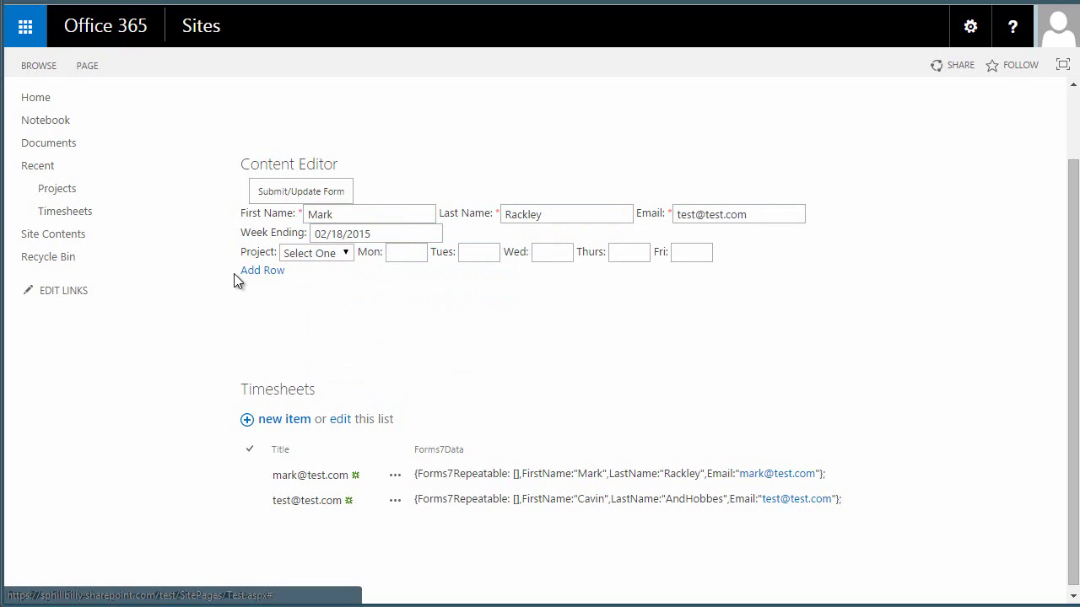
Choose Project C for the first row and enter Mon–Thu hours 4, 5, 6, 8
{"action": "left_click", "coordinate": [346, 255]}
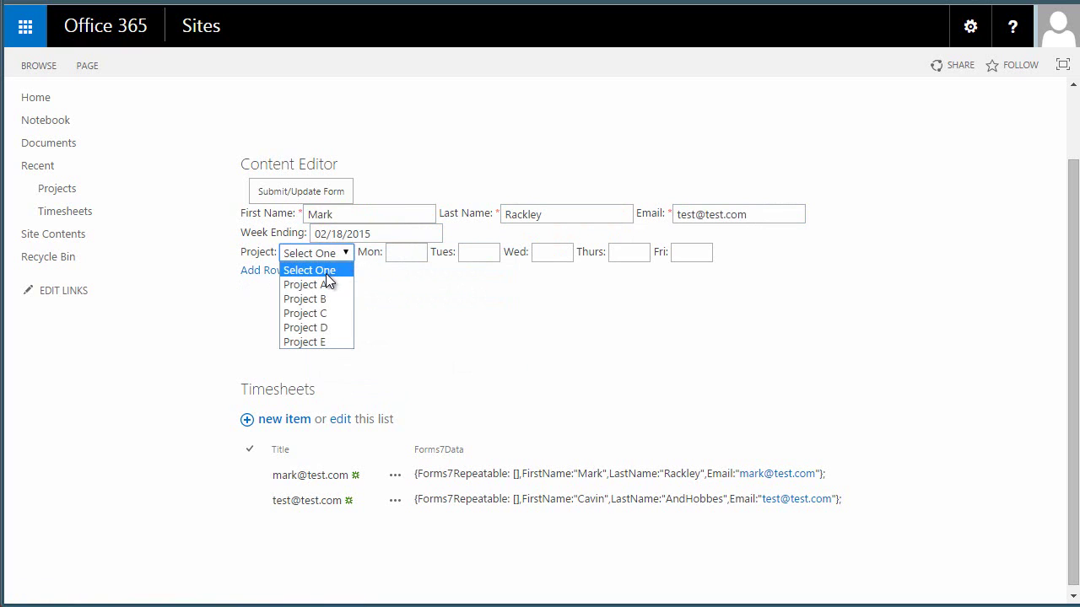
{"action": "left_click", "coordinate": [325, 312]}
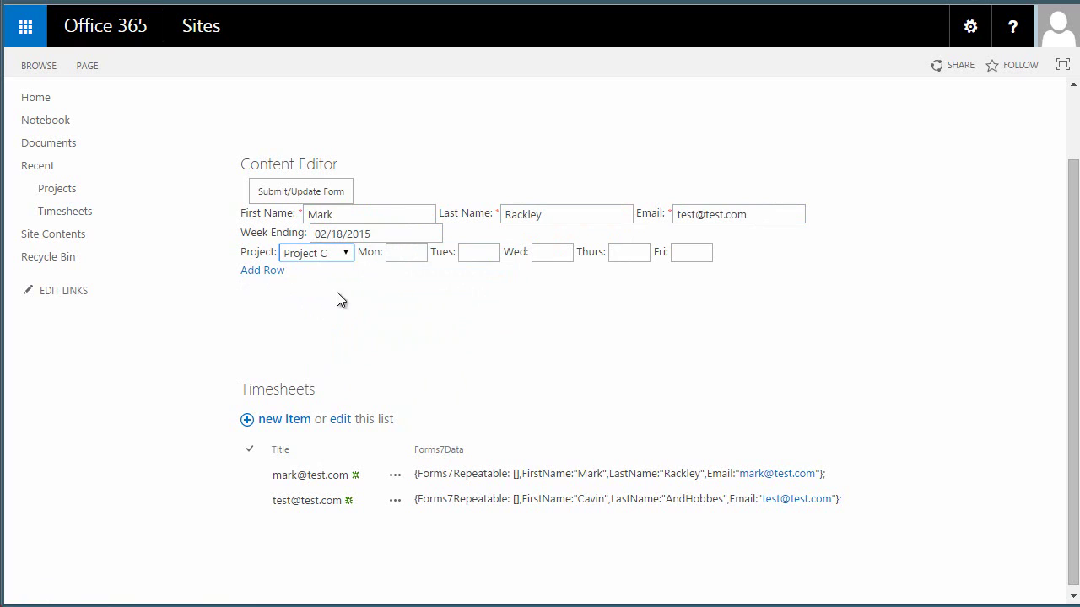
{"action": "left_click", "coordinate": [390, 254]}
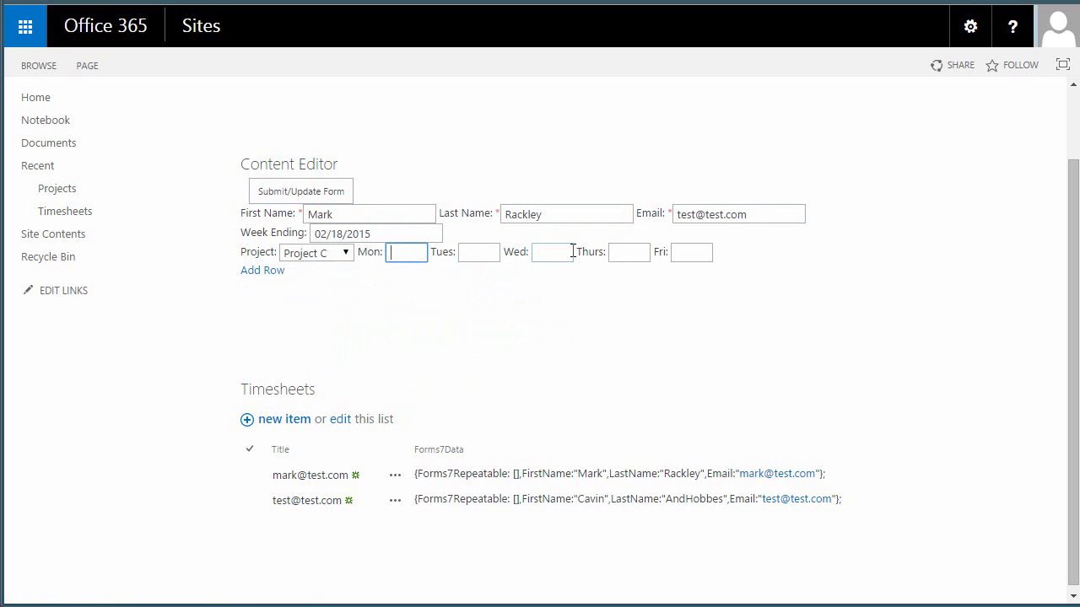
{"action": "type", "text": "4"}
{"action": "key", "text": "Tab"}
{"action": "type", "text": "5"}
{"action": "key", "text": "Tab"}
{"action": "type", "text": "6\t8"}
{"action": "key", "text": "Tab"}
Enter 0 for Project C's Friday, then add a Project B row with hours 12, 12, 11, 1
{"action": "type", "text": "0"}
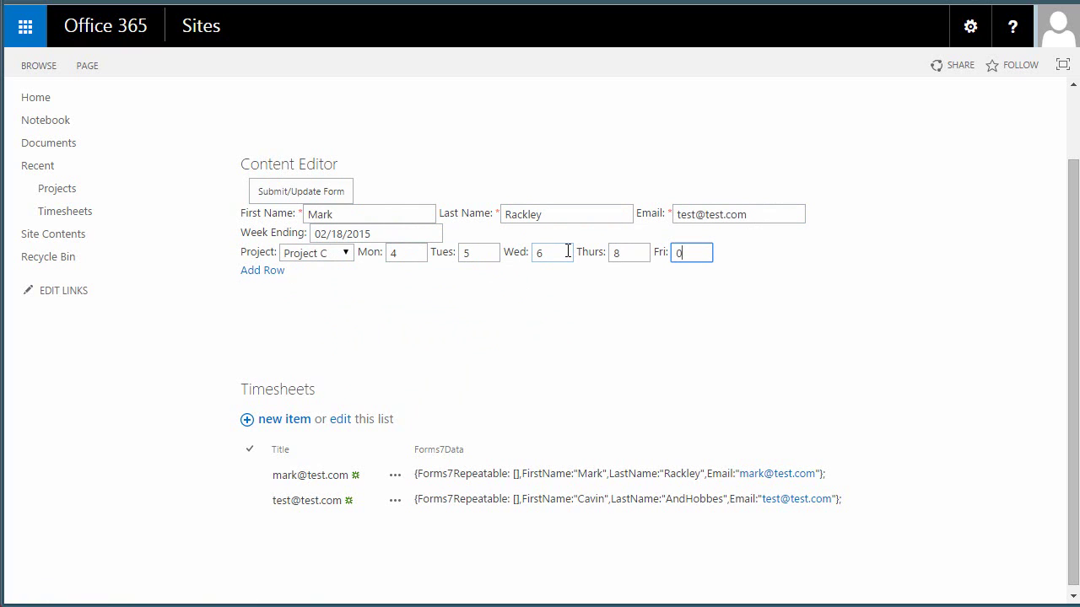
{"action": "left_click", "coordinate": [261, 270]}
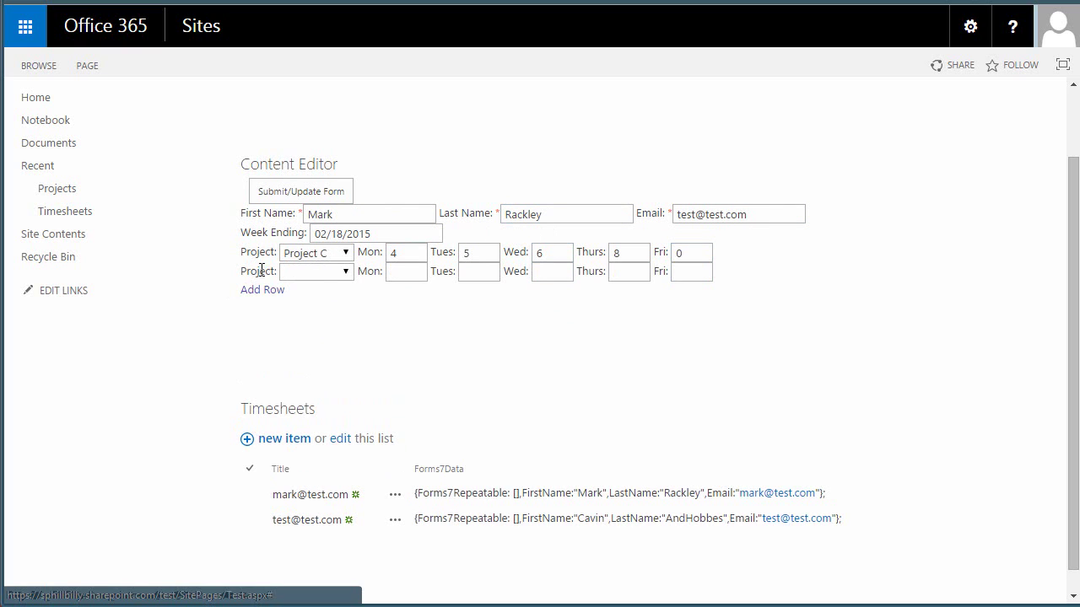
{"action": "left_click", "coordinate": [312, 272]}
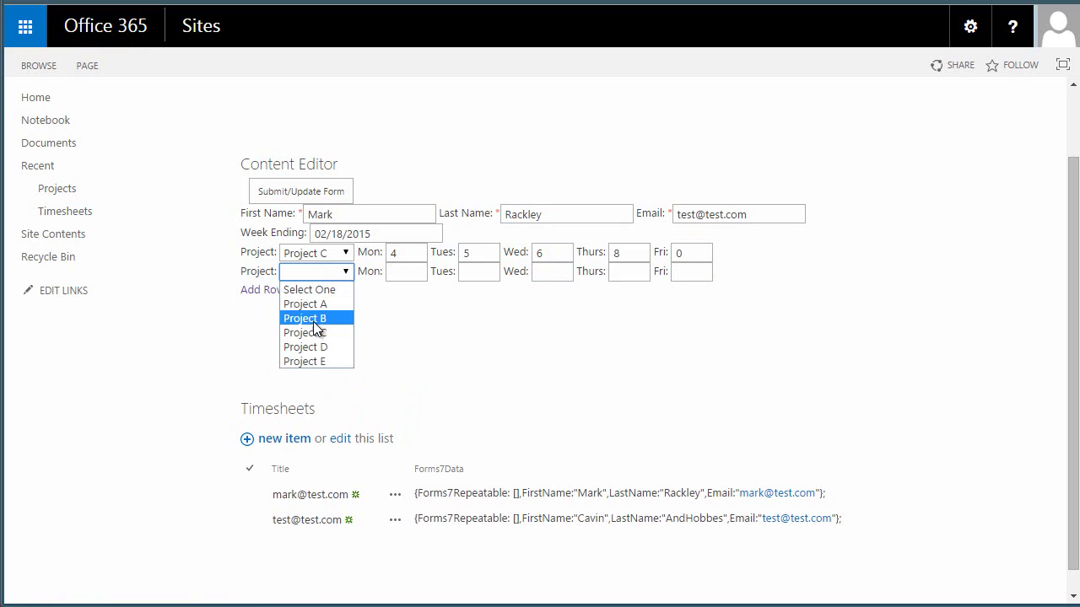
{"action": "left_click", "coordinate": [312, 317]}
{"action": "left_click", "coordinate": [396, 277]}
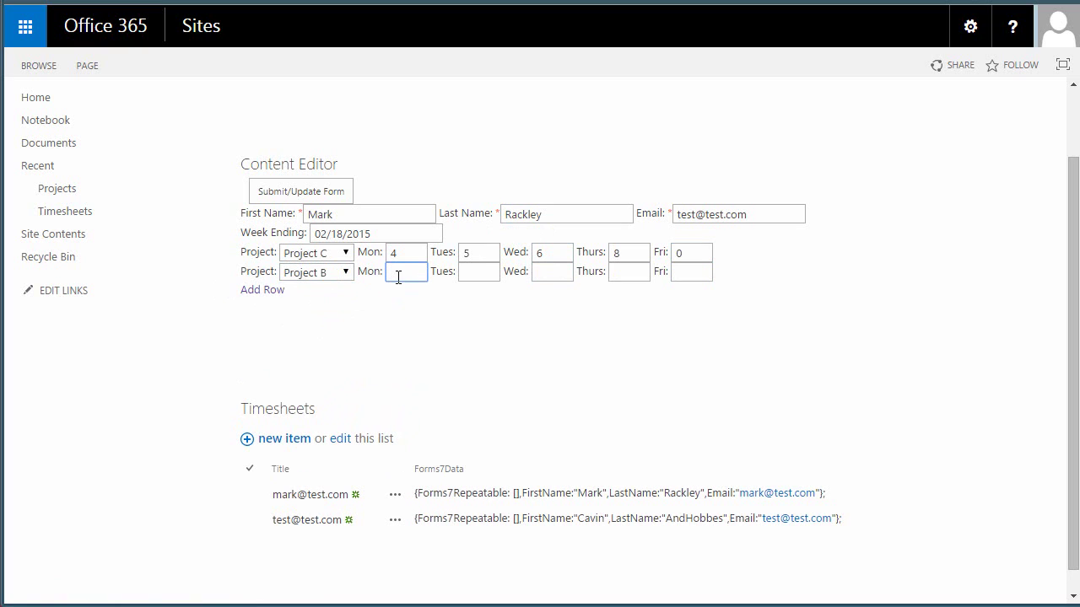
{"action": "type", "text": "12"}
{"action": "left_click", "coordinate": [489, 277]}
{"action": "type", "text": "12"}
{"action": "left_click", "coordinate": [542, 273]}
{"action": "type", "text": "11"}
{"action": "left_click", "coordinate": [619, 273]}
{"action": "type", "text": "1"}
{"action": "key", "text": "Tab"}
Add a third row for Project D with hours 34, 2, 3, 3, 3
{"action": "left_click", "coordinate": [276, 292]}
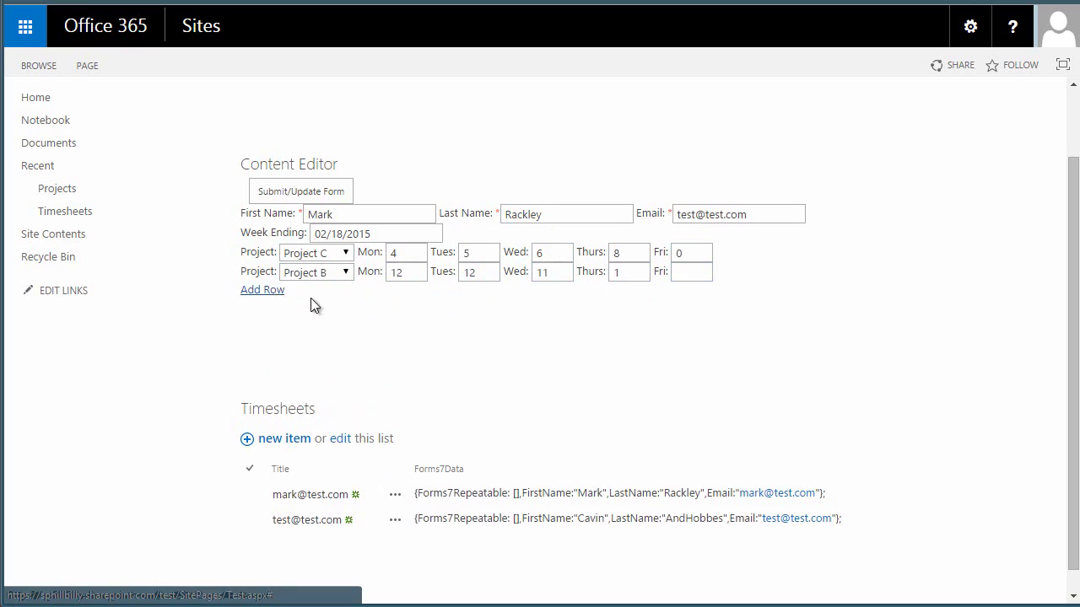
{"action": "left_click", "coordinate": [345, 292]}
{"action": "left_click", "coordinate": [317, 367]}
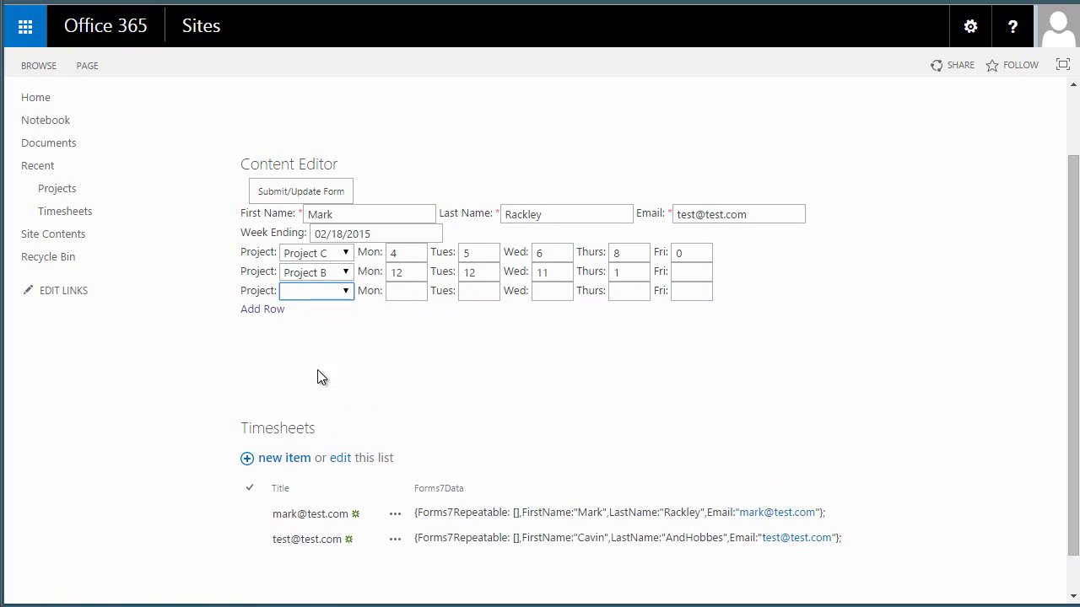
{"action": "left_click", "coordinate": [403, 292]}
{"action": "type", "text": "34"}
{"action": "left_click", "coordinate": [491, 294]}
{"action": "type", "text": "2"}
{"action": "left_click", "coordinate": [543, 293]}
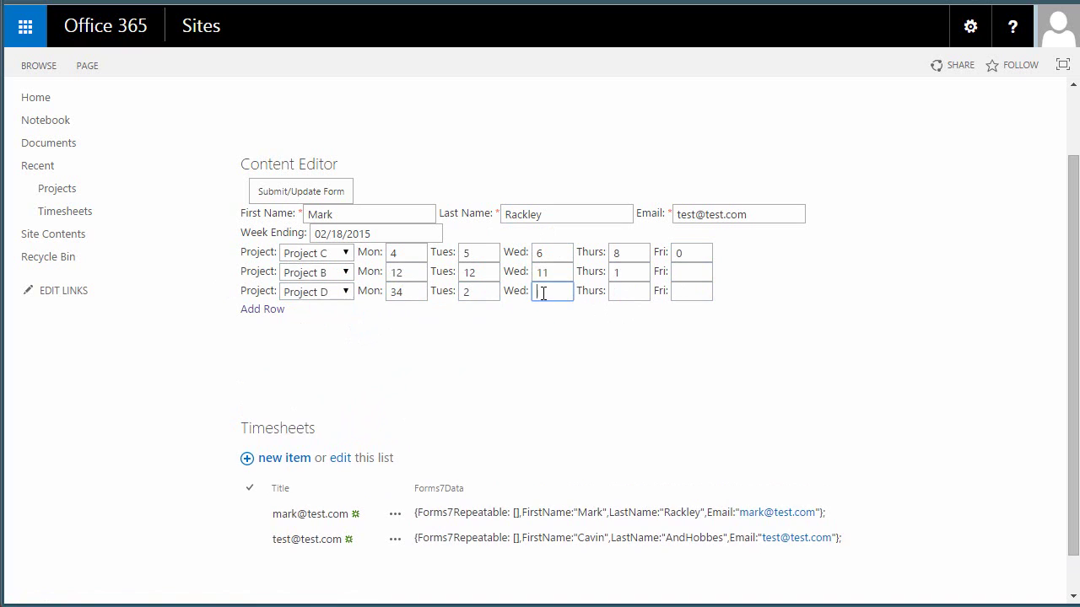
{"action": "type", "text": "3"}
{"action": "left_click", "coordinate": [645, 293]}
{"action": "type", "text": "3"}
{"action": "left_click", "coordinate": [699, 292]}
{"action": "type", "text": "3"}
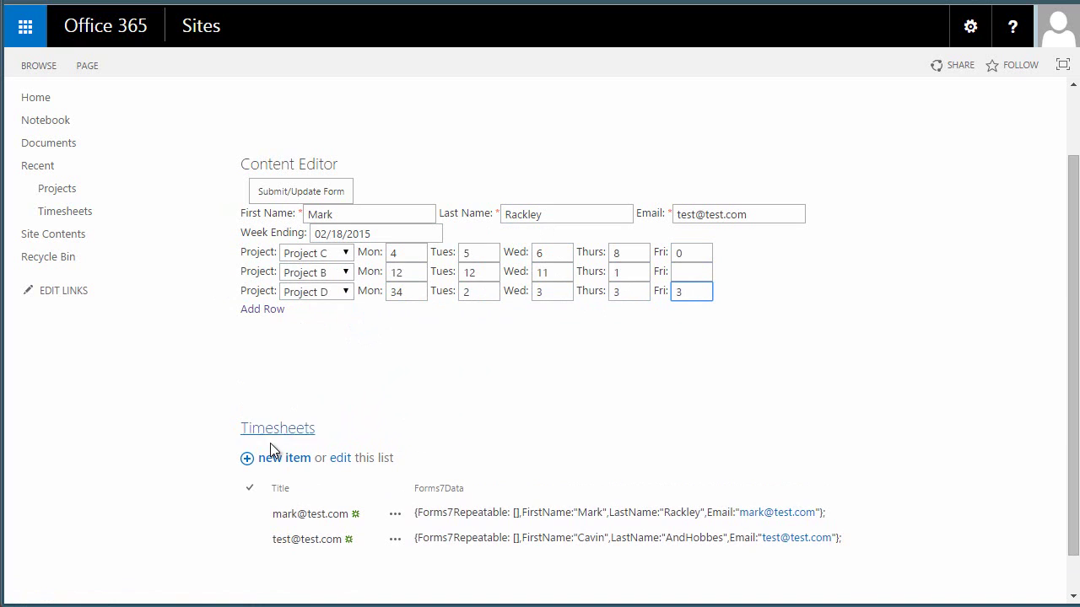
Submit the three-project timesheet and dismiss the save confirmation
{"action": "left_click", "coordinate": [304, 193]}
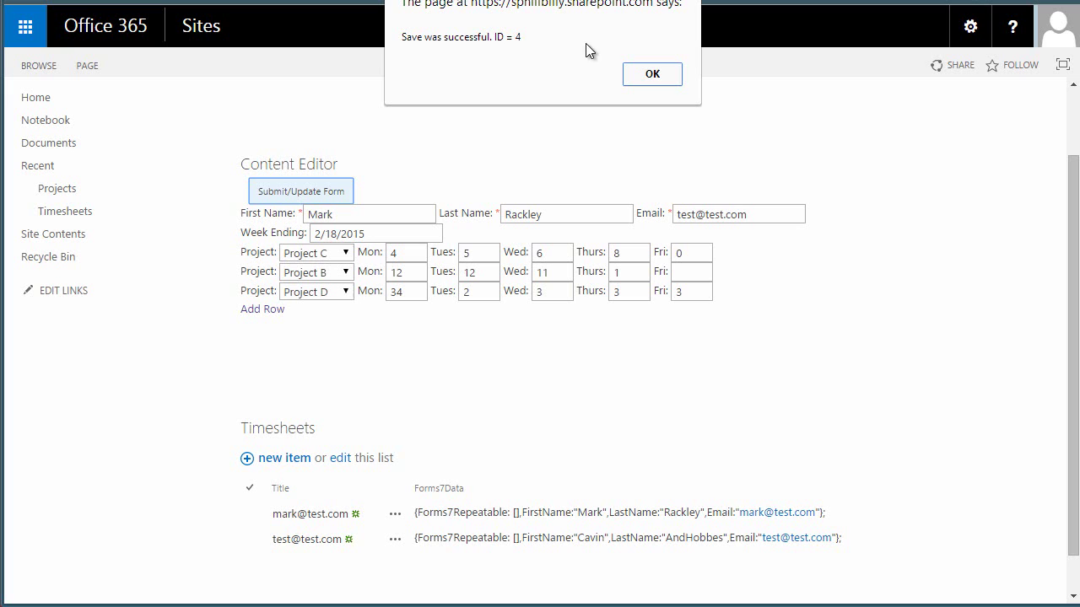
{"action": "left_click", "coordinate": [675, 73]}
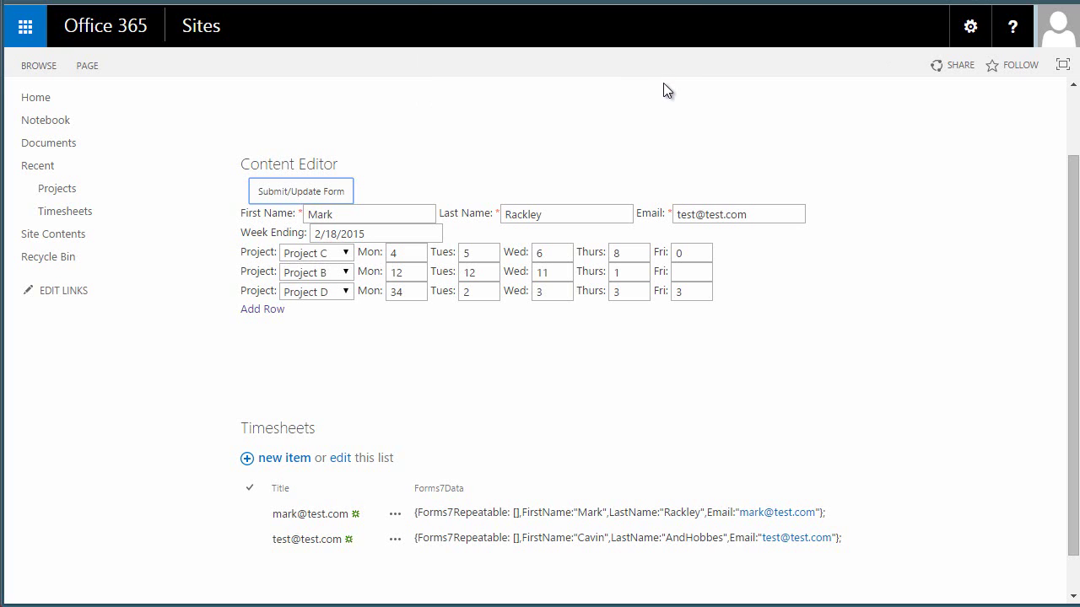
{"action": "scroll", "coordinate": [521, 234], "scroll_direction": "down", "scroll_amount": 2}
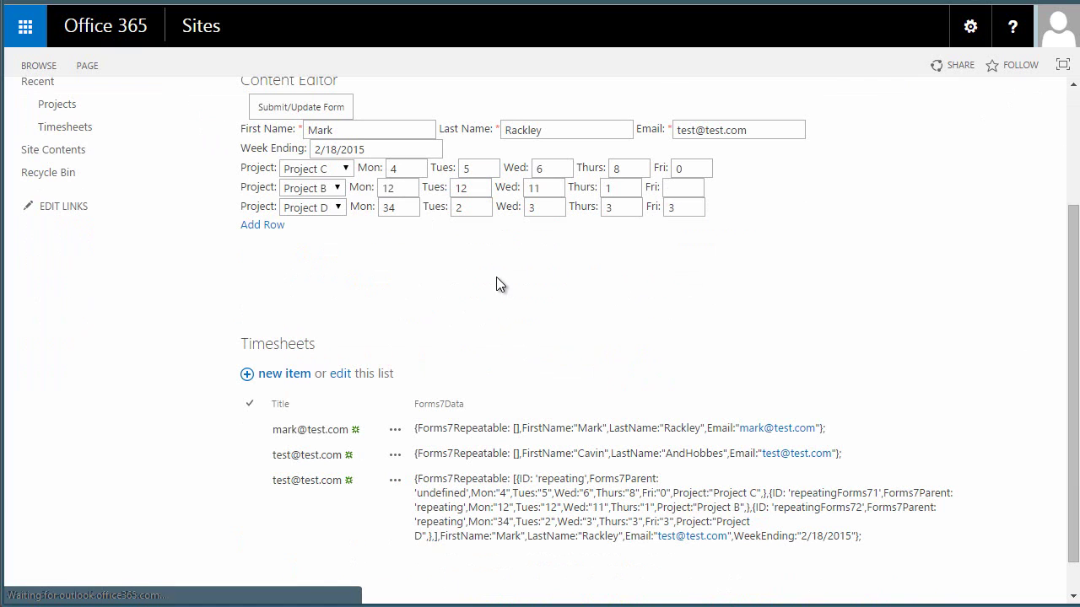
{"action": "scroll", "coordinate": [492, 280], "scroll_direction": "up", "scroll_amount": 1}
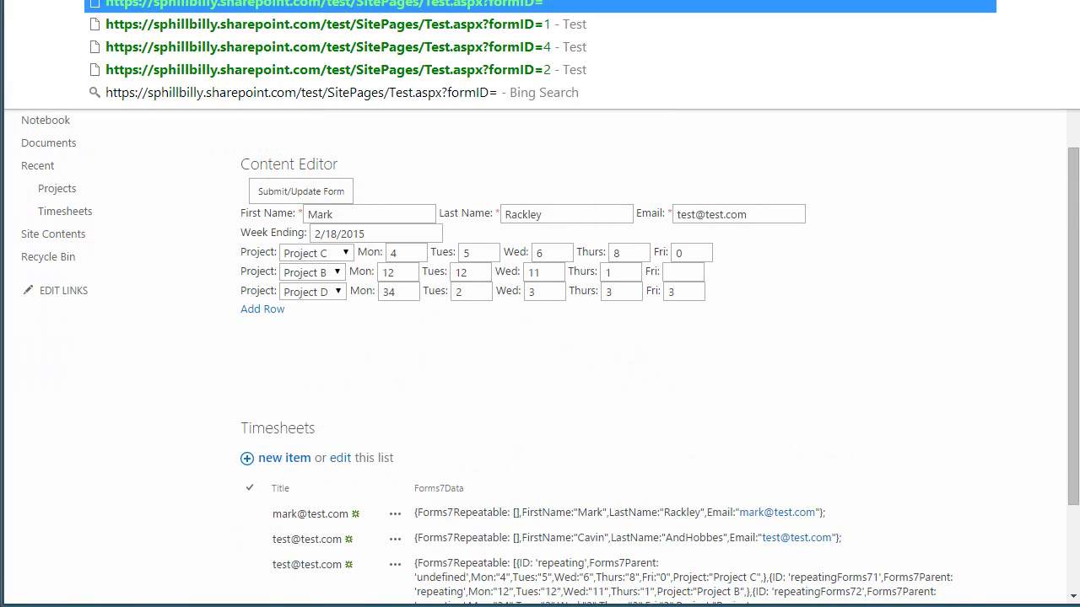
Reload the page as Test.aspx?formID=4 so the saved entry fills back in
{"action": "key", "text": "BackSpace"}
{"action": "key", "text": "BackSpace"}
{"action": "key", "text": "BackSpace"}
{"action": "key", "text": "BackSpace"}
{"action": "key", "text": "BackSpace"}
{"action": "key", "text": "BackSpace"}
{"action": "key", "text": "Escape"}
{"action": "key", "text": "Return"}
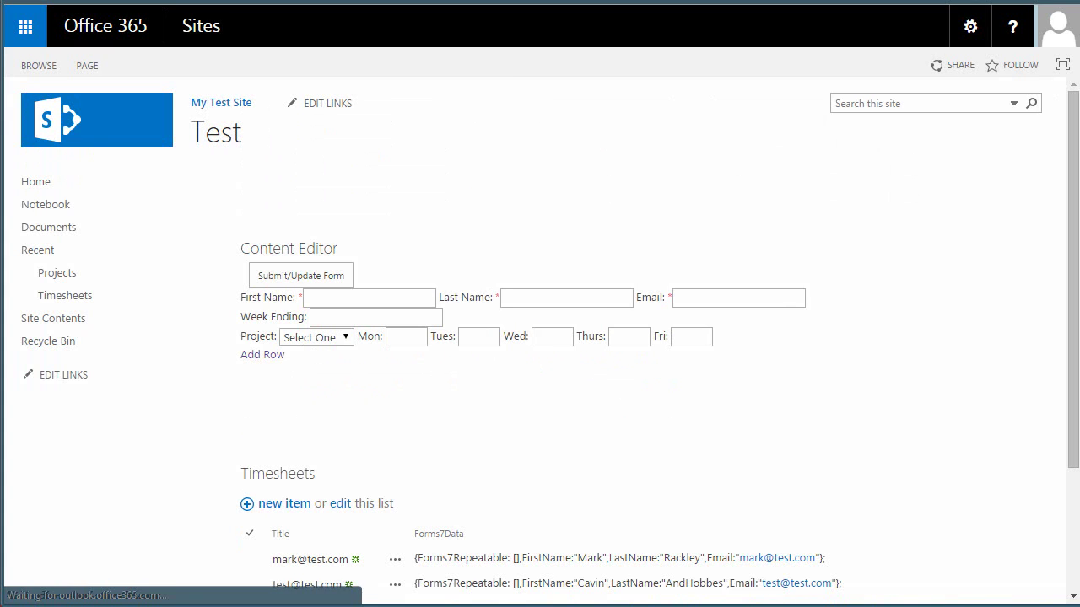
{"action": "key", "text": "alt+d"}
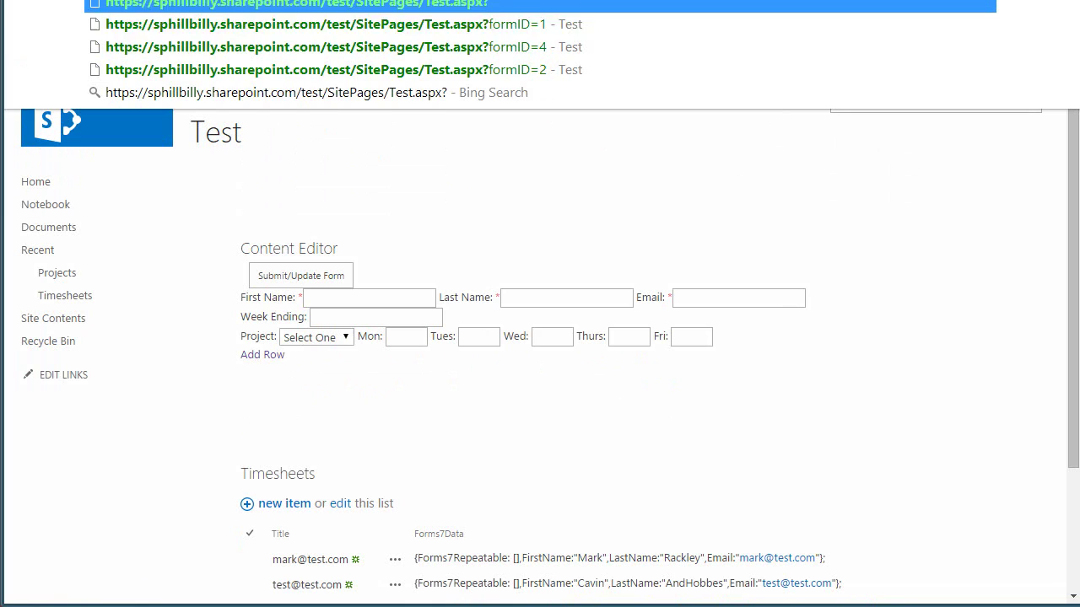
{"action": "key", "text": "Down"}
{"action": "key", "text": "Down"}
{"action": "key", "text": "Return"}
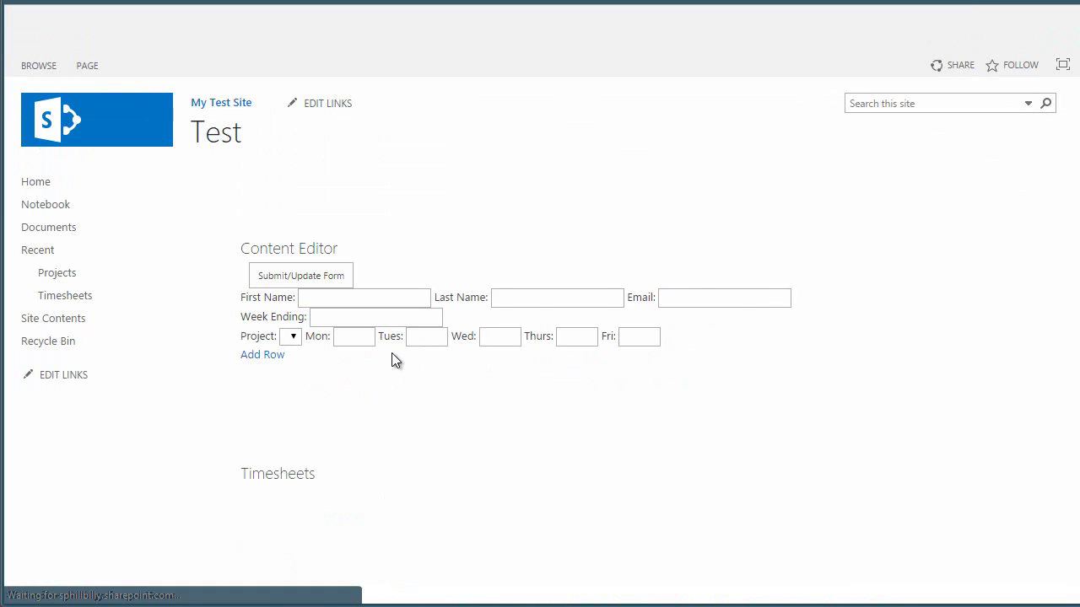
{"action": "scroll", "coordinate": [326, 354], "scroll_direction": "down", "scroll_amount": 1}
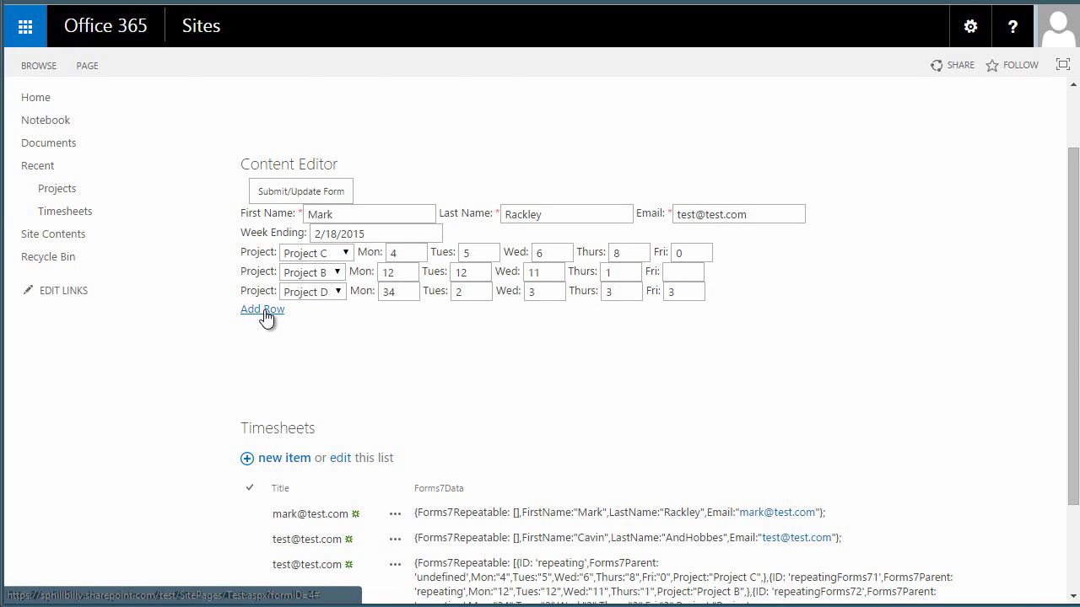
Add a fourth row for Project E with Monday 2, Tuesday 3, Wednesday 4 hours
{"action": "left_click", "coordinate": [264, 309]}
{"action": "left_click", "coordinate": [321, 310]}
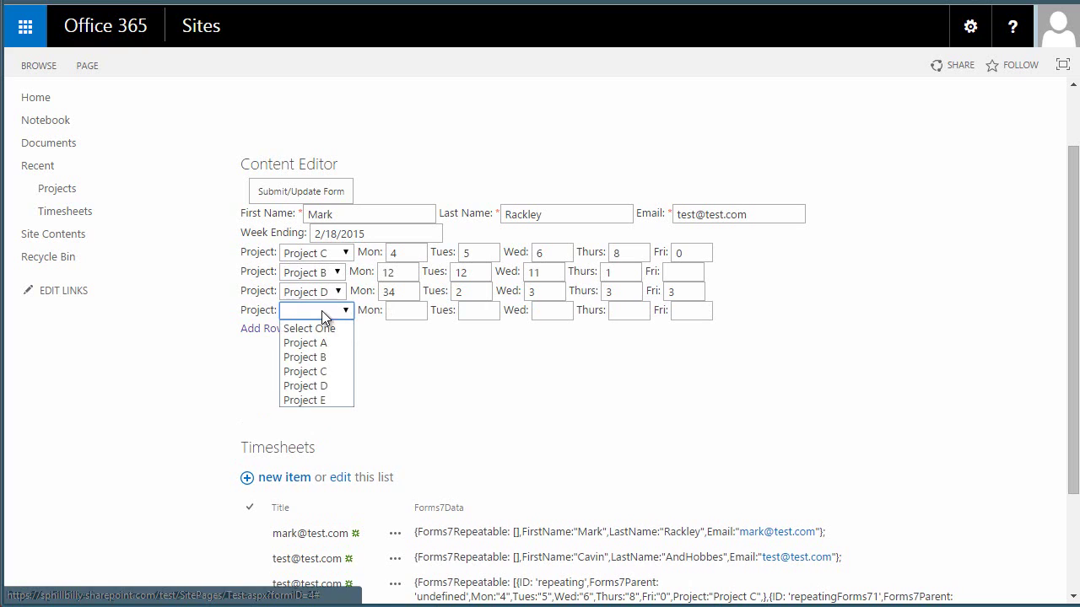
{"action": "left_click", "coordinate": [312, 399]}
{"action": "left_click", "coordinate": [402, 310]}
{"action": "type", "text": "2"}
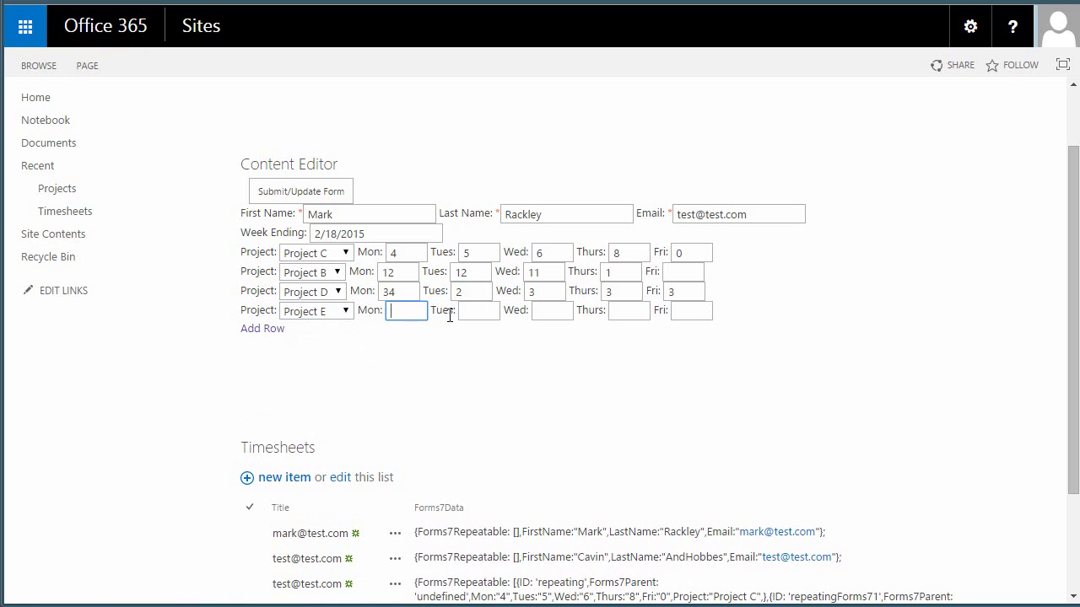
{"action": "left_click", "coordinate": [487, 312]}
{"action": "type", "text": "3"}
{"action": "left_click", "coordinate": [558, 312]}
{"action": "type", "text": "4"}
Submit the updated timesheet to entry 4 and dismiss the confirmation
{"action": "left_click", "coordinate": [326, 202]}
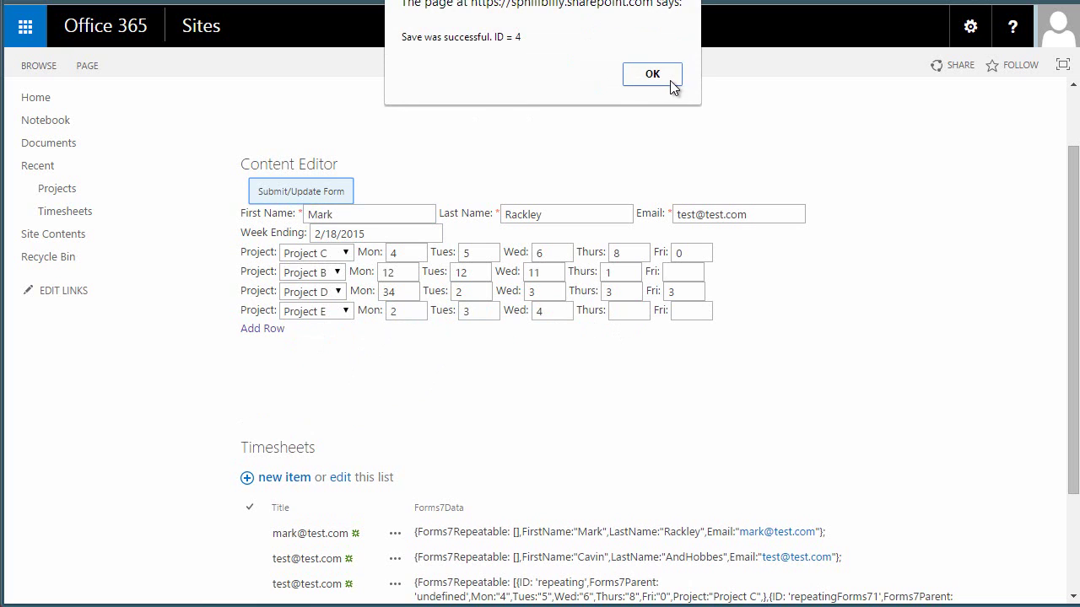
{"action": "left_click", "coordinate": [652, 74]}
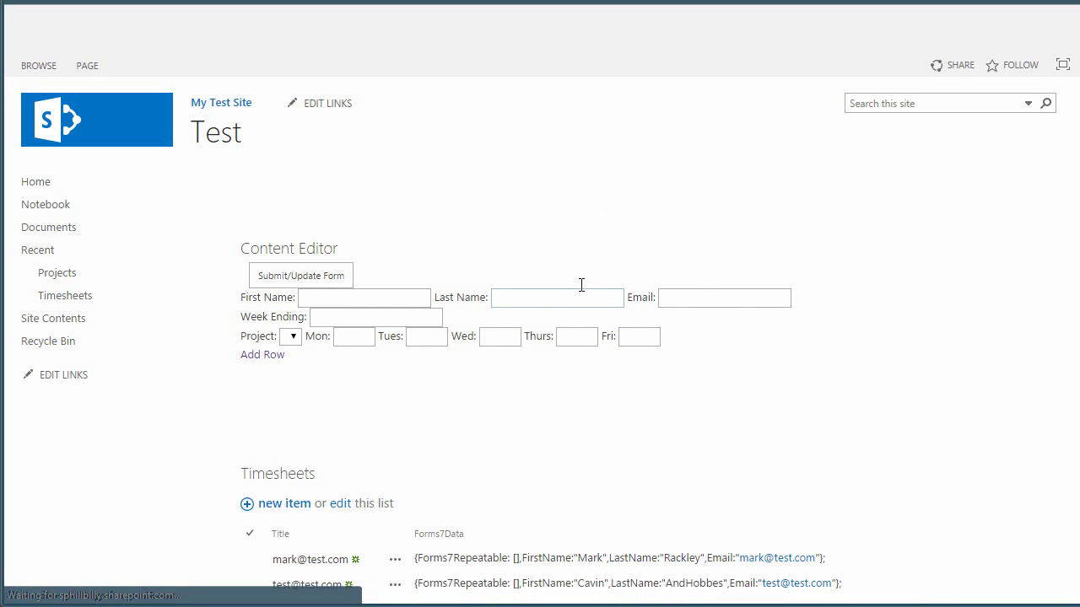
{"action": "scroll", "coordinate": [494, 357], "scroll_direction": "down", "scroll_amount": 2}
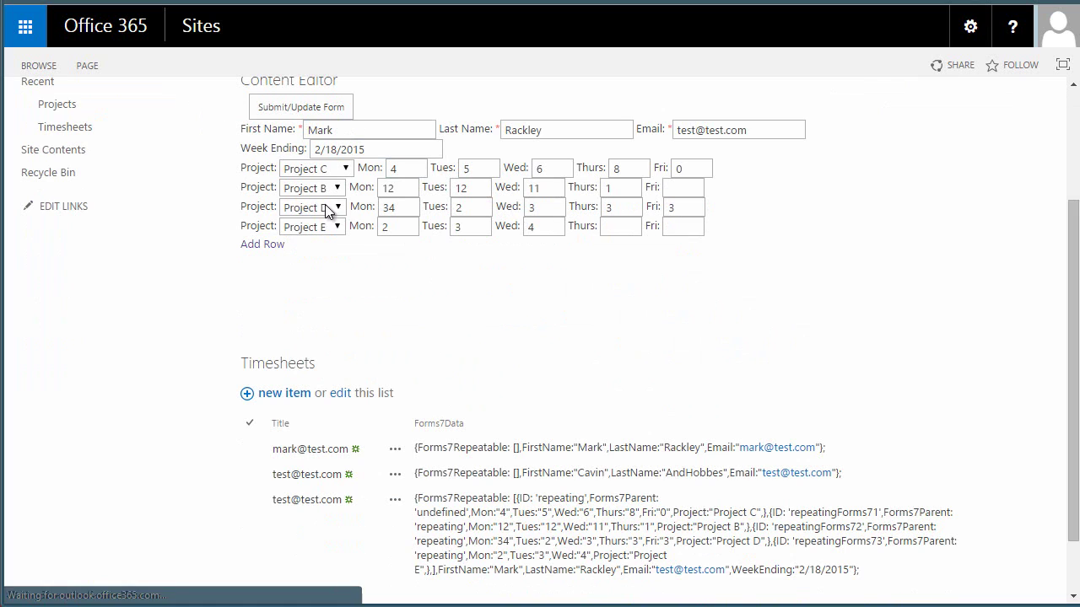
{"action": "scroll", "coordinate": [607, 406], "scroll_direction": "down", "scroll_amount": 1}
{"action": "left_click", "coordinate": [615, 416]}
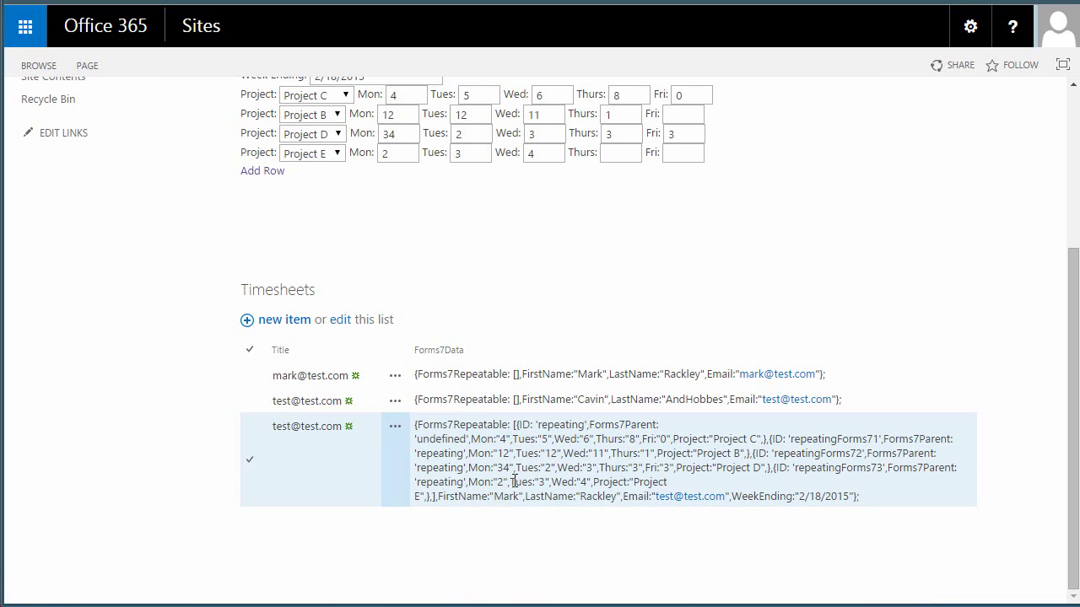
{"action": "scroll", "coordinate": [551, 289], "scroll_direction": "up", "scroll_amount": 2}
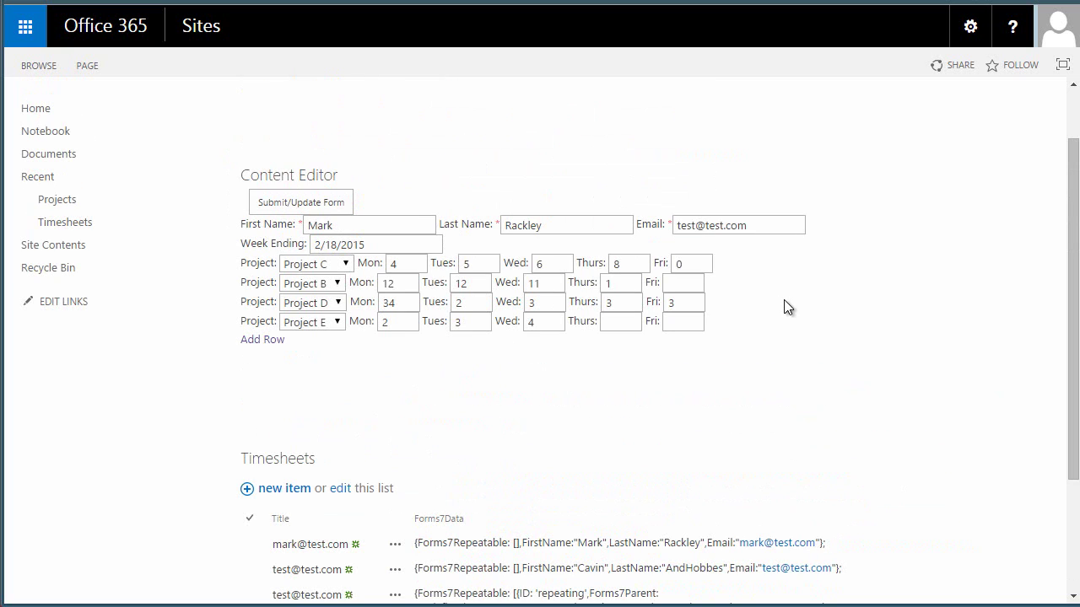